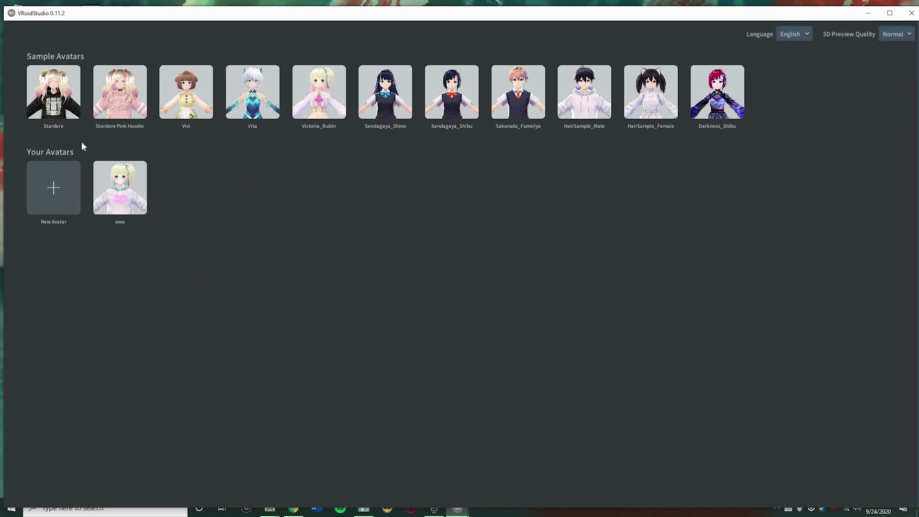
Step: Check the model types offered for a new avatar, return to the avatar list and open the Stardere sample avatar
{"action": "left_click", "coordinate": [52, 182]}
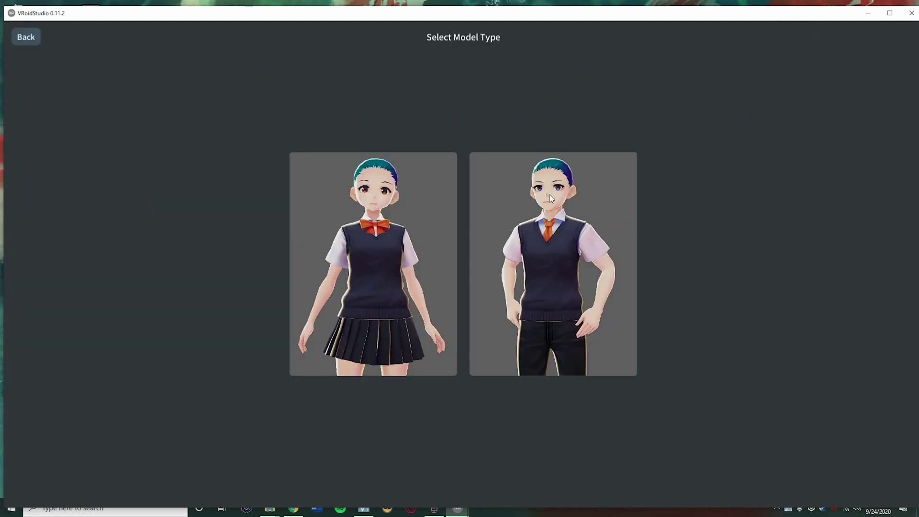
{"action": "left_click", "coordinate": [27, 38]}
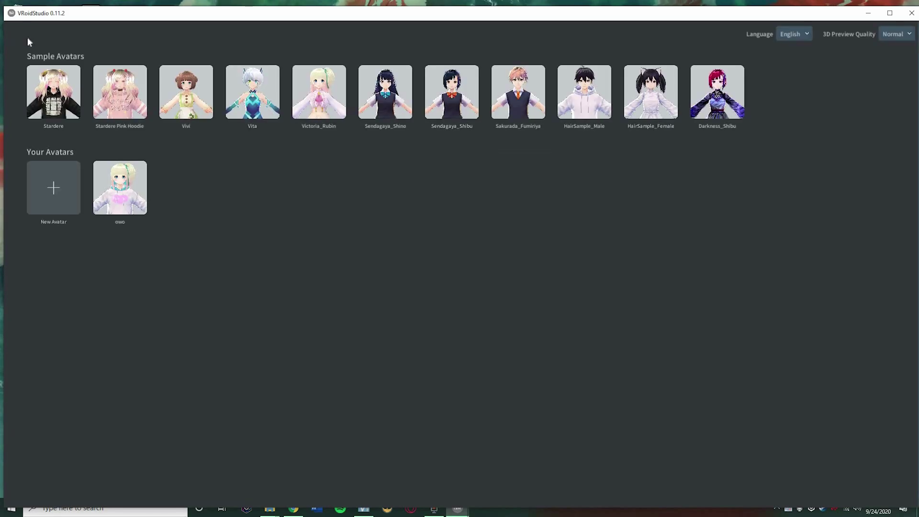
{"action": "left_click", "coordinate": [72, 99]}
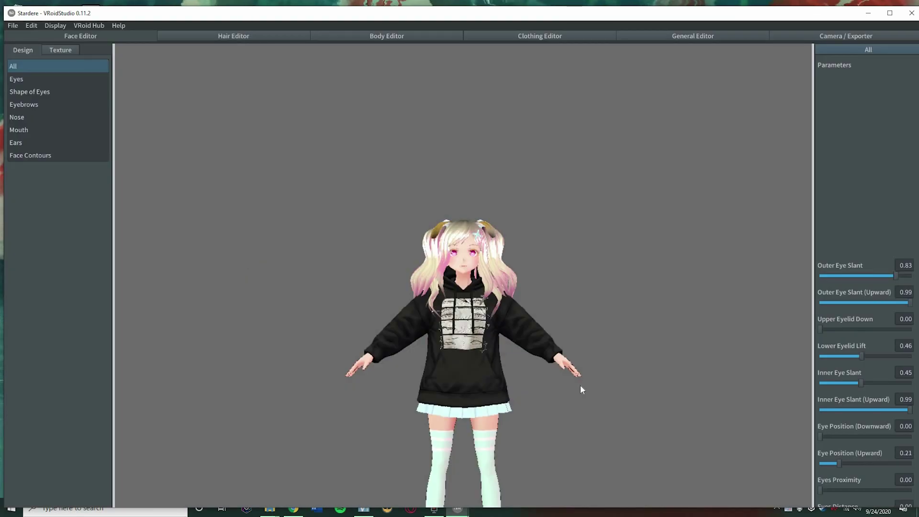
{"action": "scroll", "coordinate": [559, 402], "scroll_direction": "up", "scroll_amount": 5}
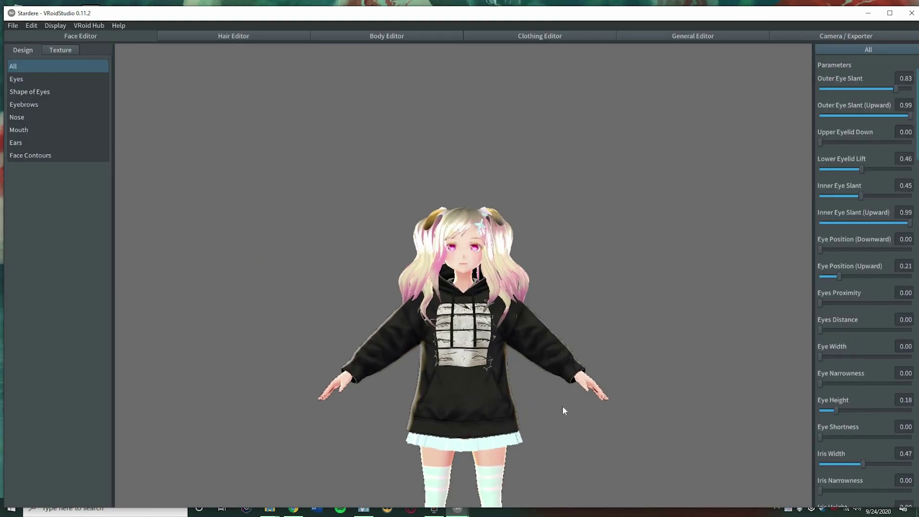
{"action": "mouse_move", "coordinate": [473, 309]}
{"action": "right_mouse_down"}
{"action": "mouse_move", "coordinate": [513, 313]}
{"action": "mouse_move", "coordinate": [470, 315]}
{"action": "mouse_move", "coordinate": [475, 307]}
{"action": "right_mouse_up"}
{"action": "right_click_drag", "start_coordinate": [527, 160], "coordinate": [557, 123]}
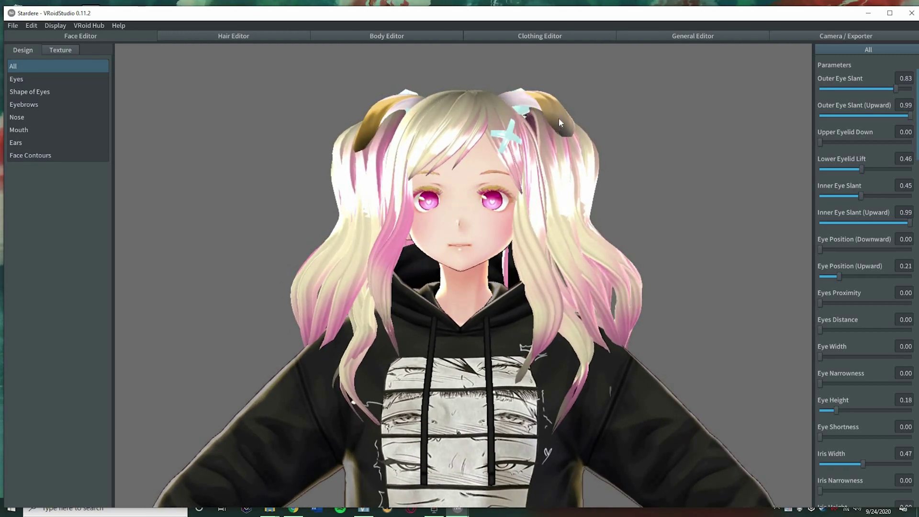
Step: In the Hair Editor, shift the Hair 192 ear in the Telinga group to Position (X) -0.019 and Position (Y) 0.025
{"action": "left_click", "coordinate": [261, 35]}
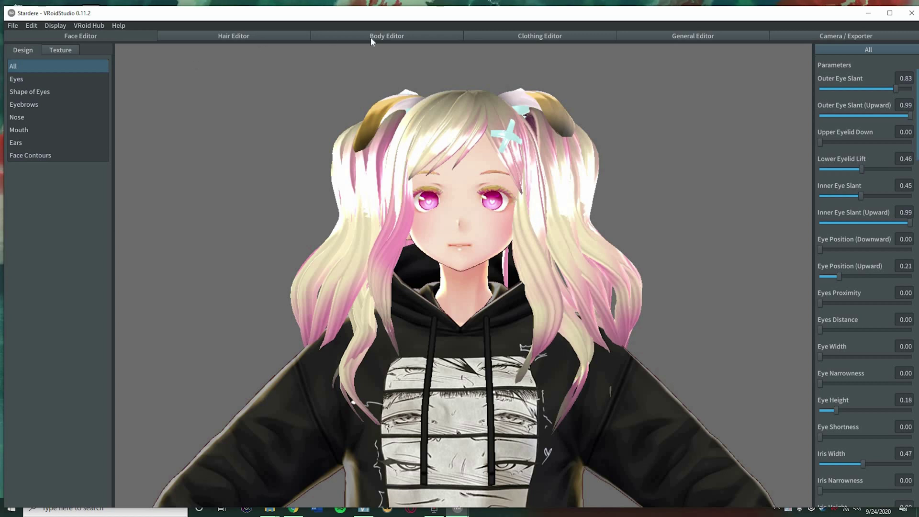
{"action": "left_click", "coordinate": [383, 36]}
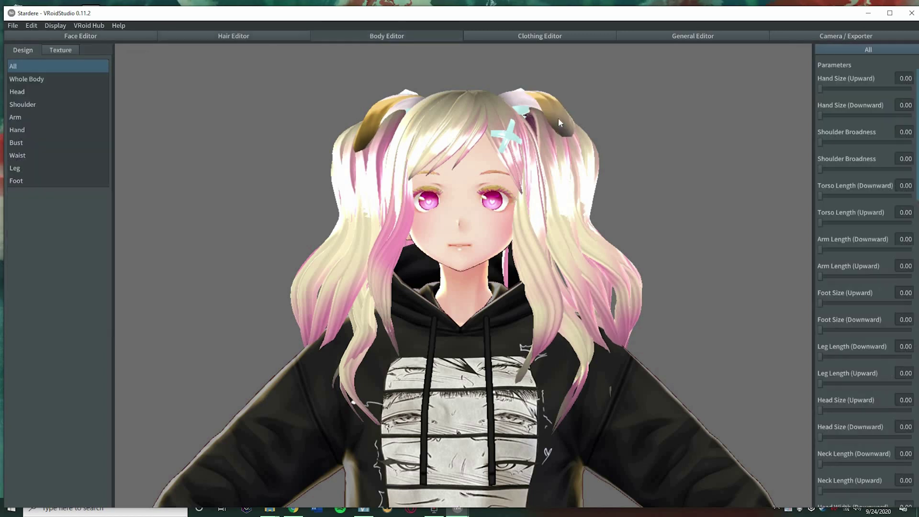
{"action": "left_click", "coordinate": [282, 37]}
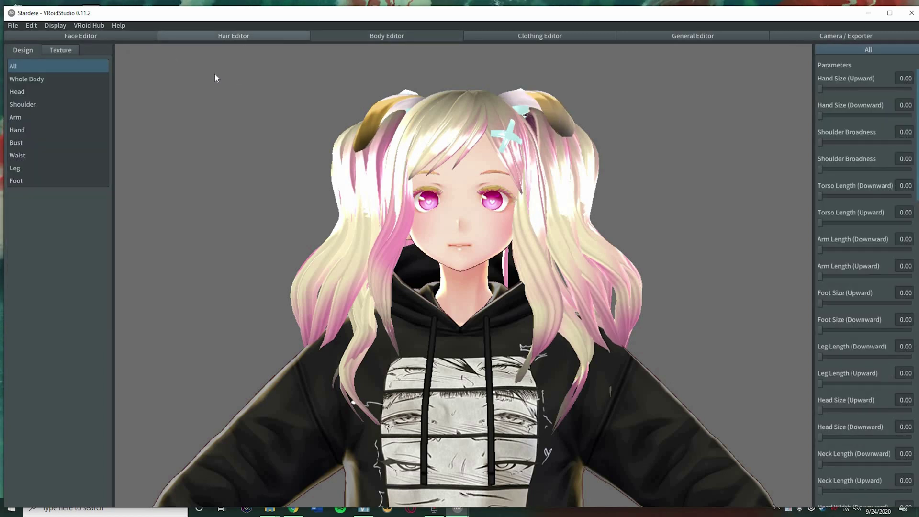
{"action": "left_click", "coordinate": [556, 109]}
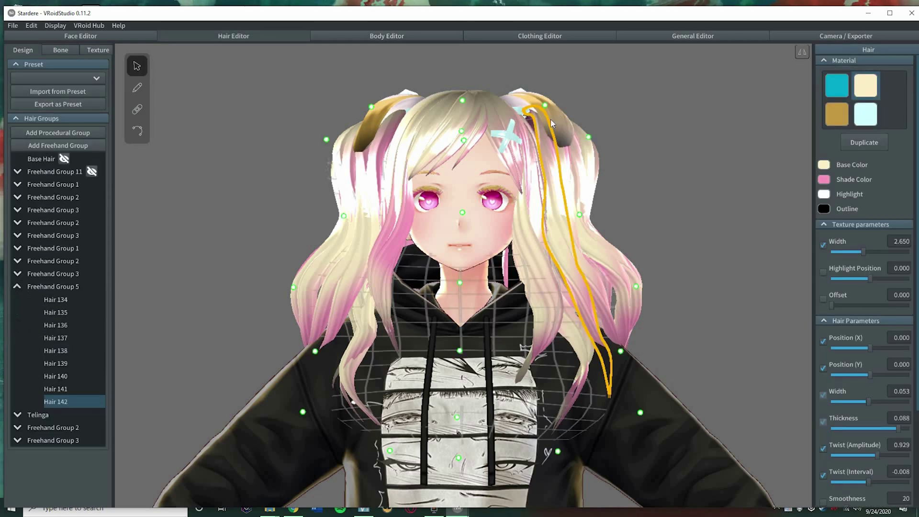
{"action": "left_click", "coordinate": [550, 119]}
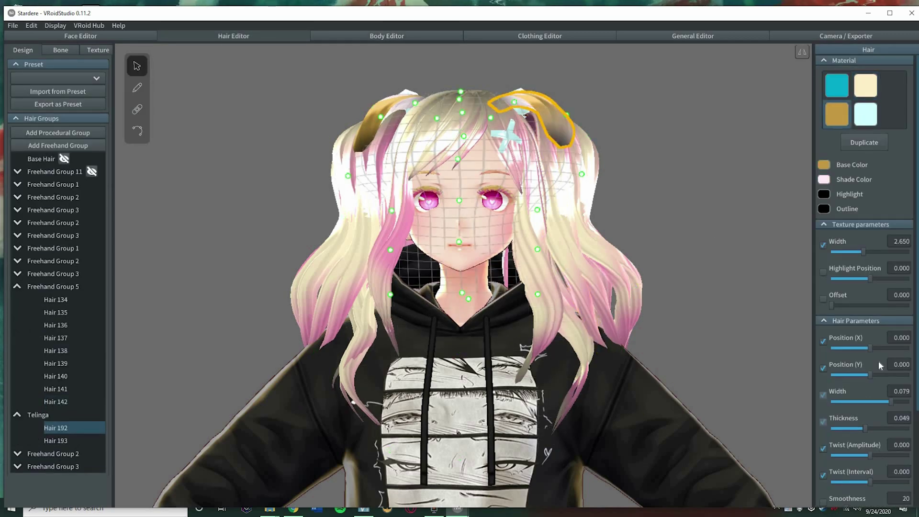
{"action": "left_click_drag", "start_coordinate": [867, 372], "coordinate": [870, 349]}
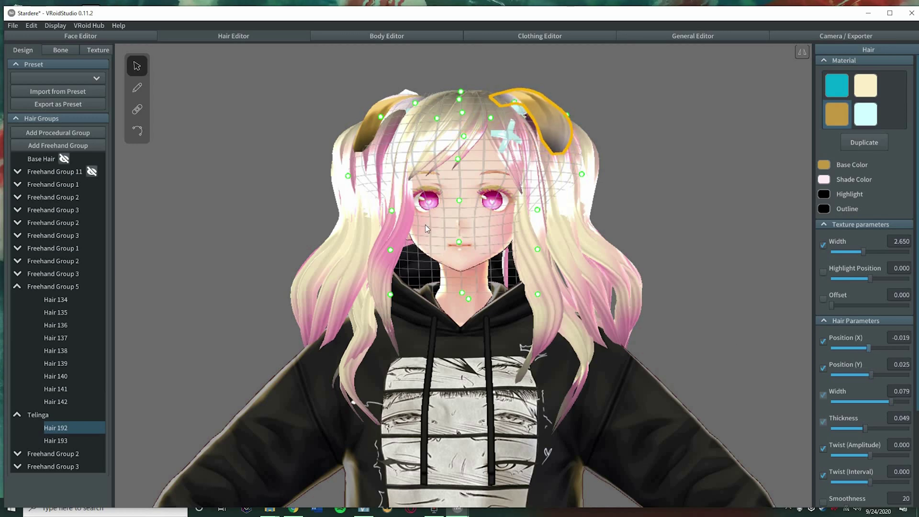
Step: Set Position (X) of the Hair 193 ear in the Telinga group to 0.037 and deselect it
{"action": "left_click", "coordinate": [56, 440]}
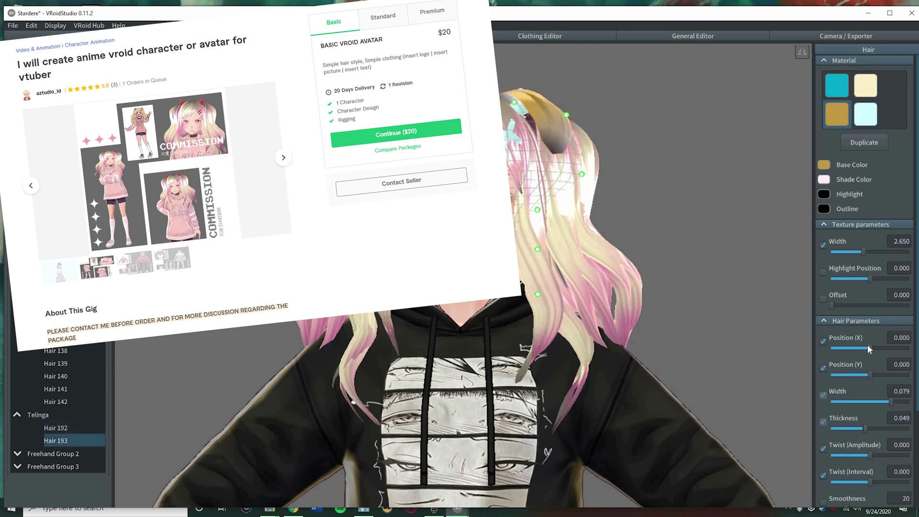
{"action": "left_click", "coordinate": [872, 345]}
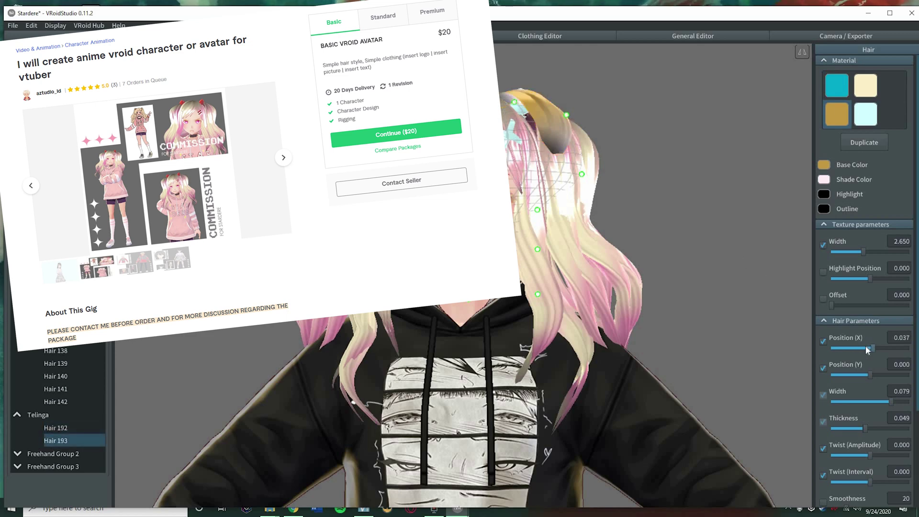
{"action": "left_click", "coordinate": [696, 288]}
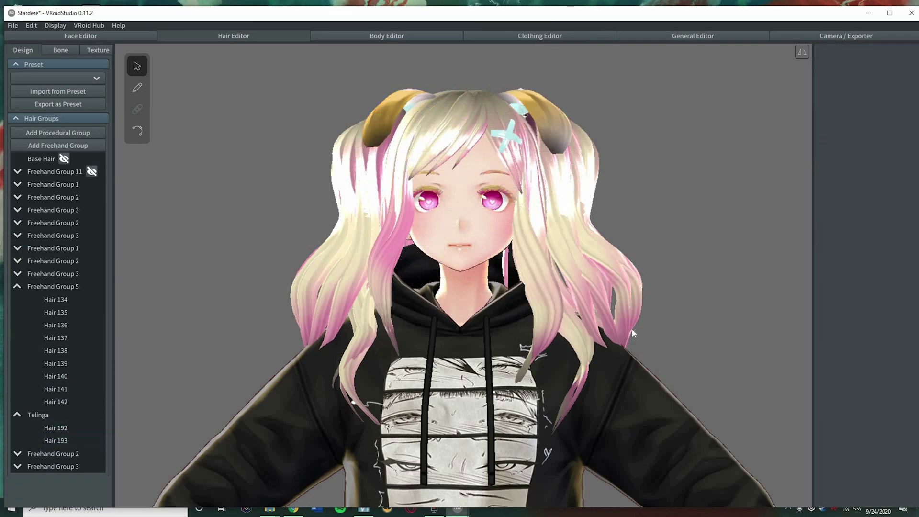
{"action": "right_click_drag", "start_coordinate": [641, 315], "coordinate": [516, 393]}
{"action": "scroll", "coordinate": [516, 392], "scroll_direction": "down", "scroll_amount": 4}
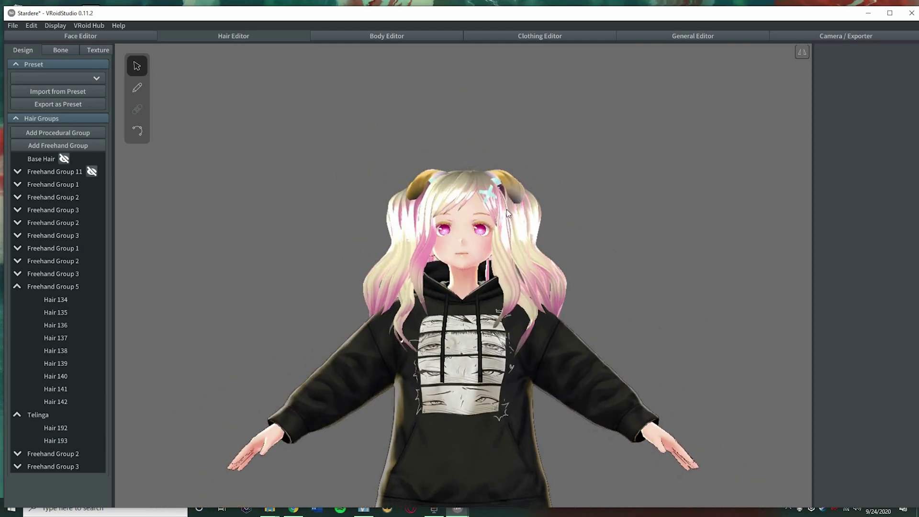
Step: Readjust Position (X) and Position (Y) of the Hair 192 ear and set the Hair 193 ear's Position (Y) to 0.087
{"action": "left_click", "coordinate": [516, 205]}
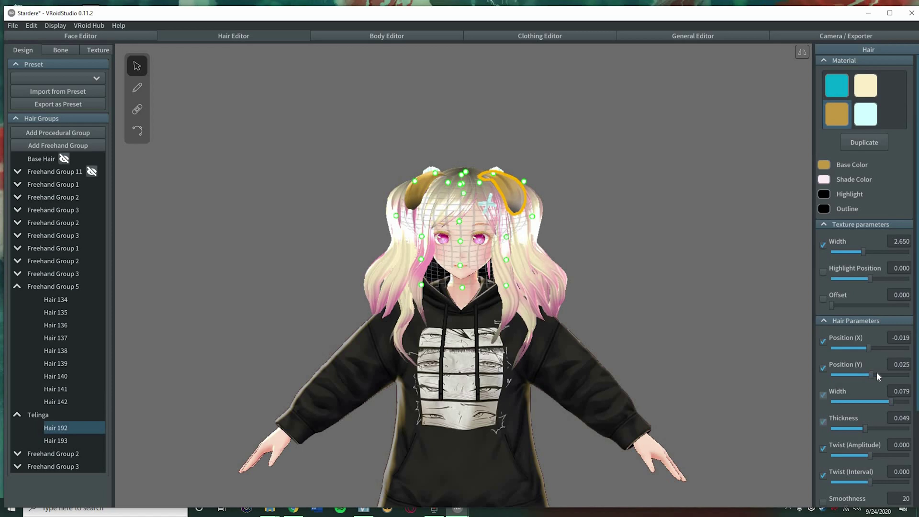
{"action": "left_click_drag", "start_coordinate": [872, 374], "coordinate": [867, 347]}
{"action": "left_click", "coordinate": [418, 188]}
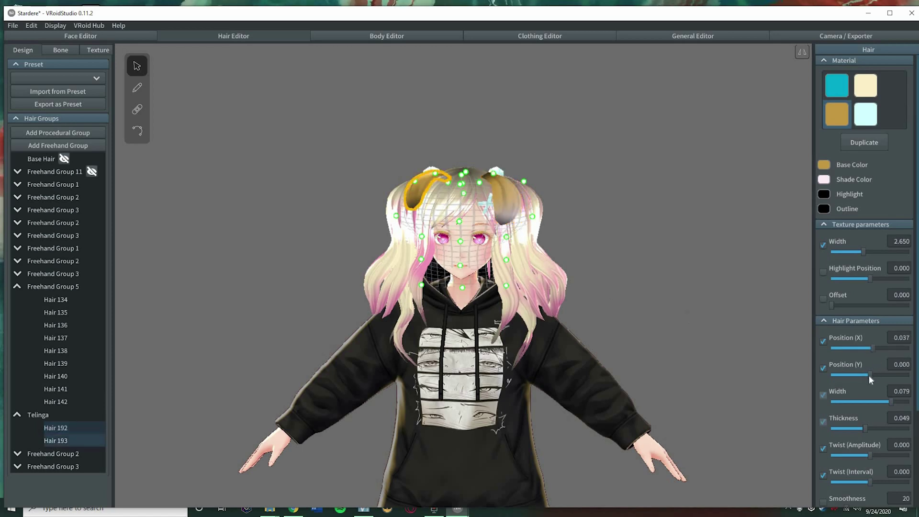
{"action": "left_click_drag", "start_coordinate": [872, 370], "coordinate": [874, 369]}
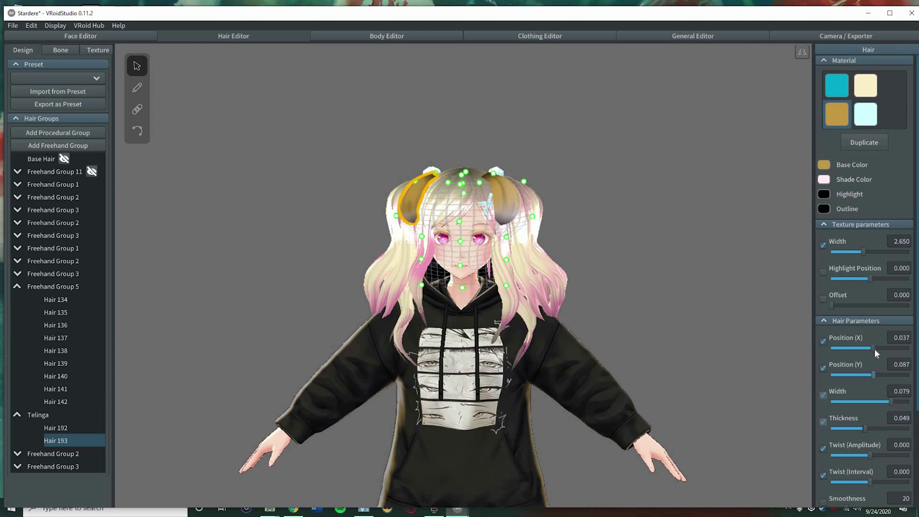
{"action": "left_click", "coordinate": [604, 308]}
{"action": "right_click_drag", "start_coordinate": [595, 312], "coordinate": [525, 361]}
{"action": "scroll", "coordinate": [526, 361], "scroll_direction": "down", "scroll_amount": 5}
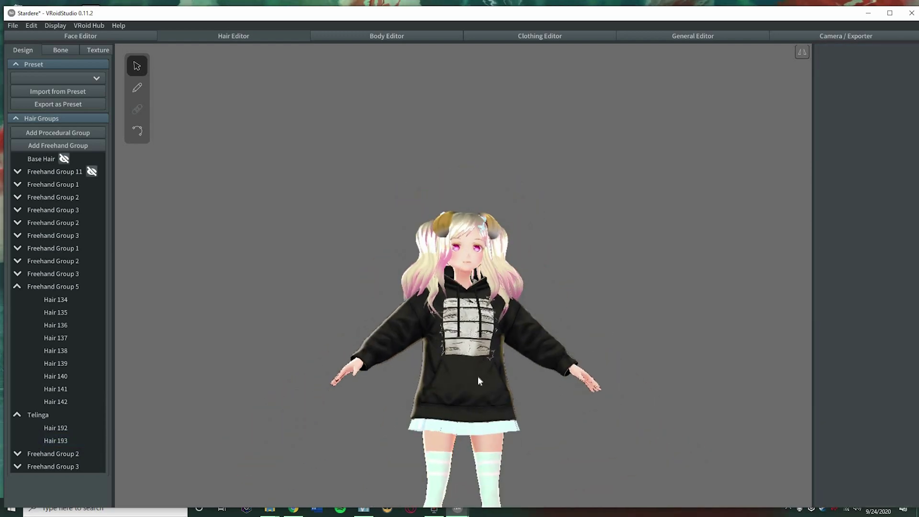
Step: Examine the avatar with its adjusted ears and view the Head parameters in the Body Editor
{"action": "scroll", "coordinate": [478, 359], "scroll_direction": "up", "scroll_amount": 5}
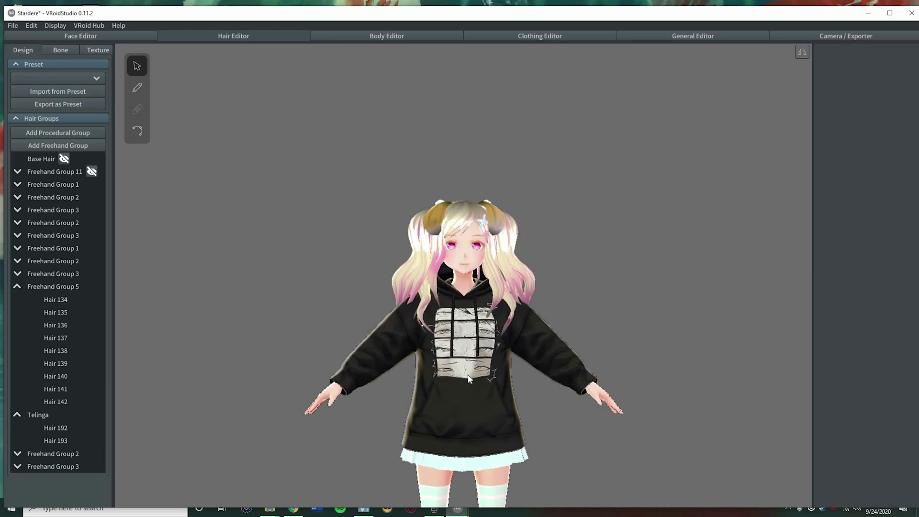
{"action": "scroll", "coordinate": [485, 353], "scroll_direction": "up", "scroll_amount": 5}
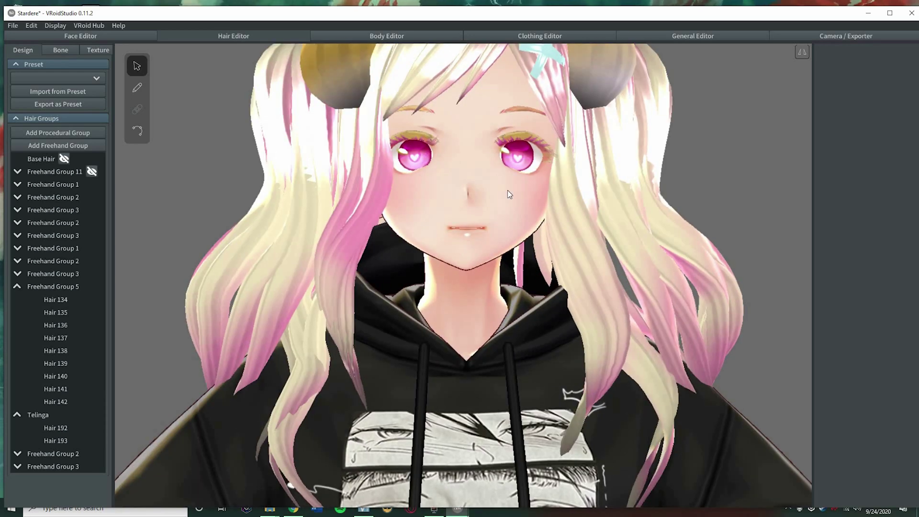
{"action": "left_click", "coordinate": [413, 38]}
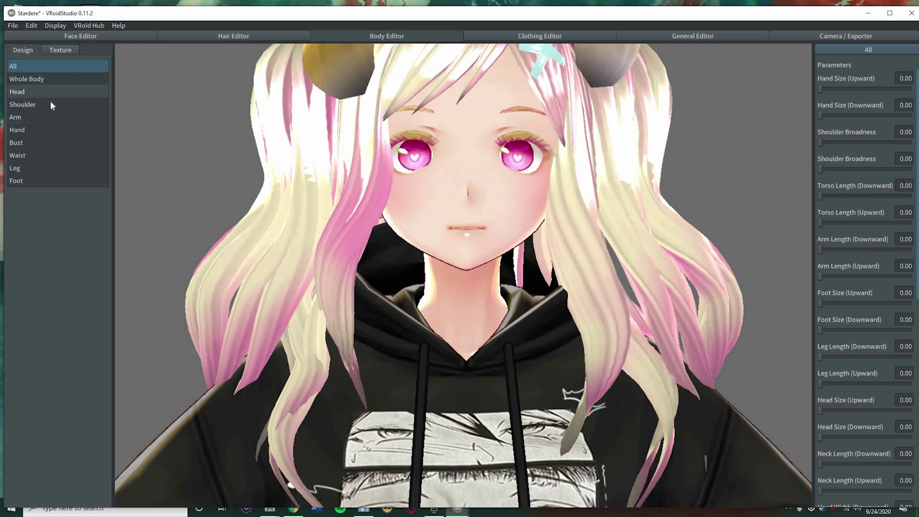
{"action": "left_click", "coordinate": [32, 92]}
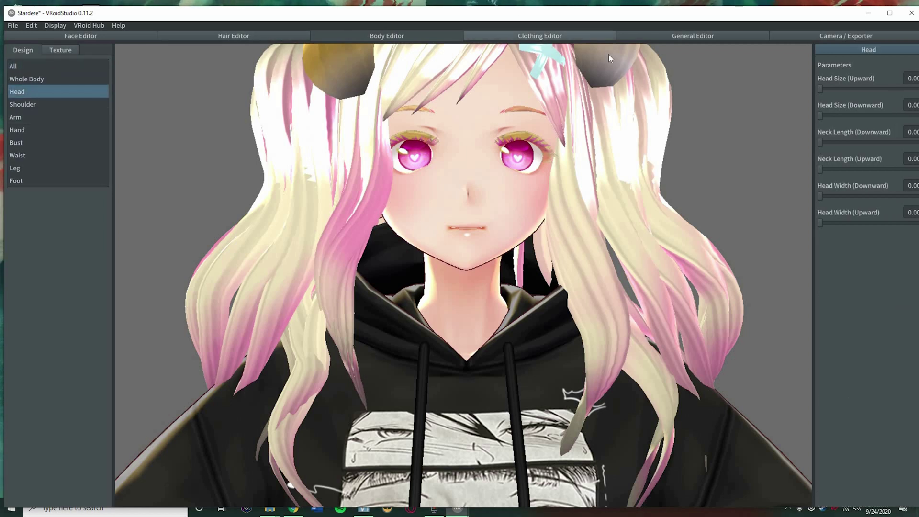
Step: View the texture layers of the Hooded Sweatsuit in the Clothing Editor
{"action": "left_click", "coordinate": [545, 36]}
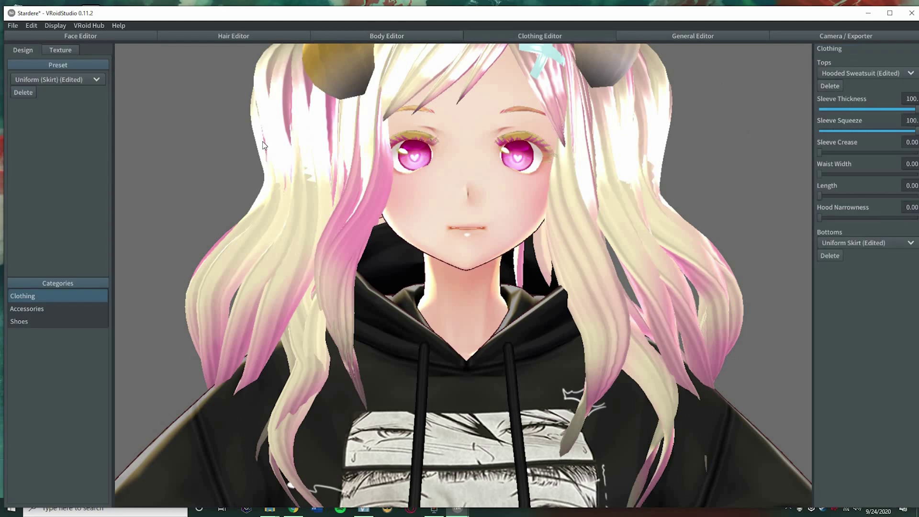
{"action": "left_click", "coordinate": [58, 53]}
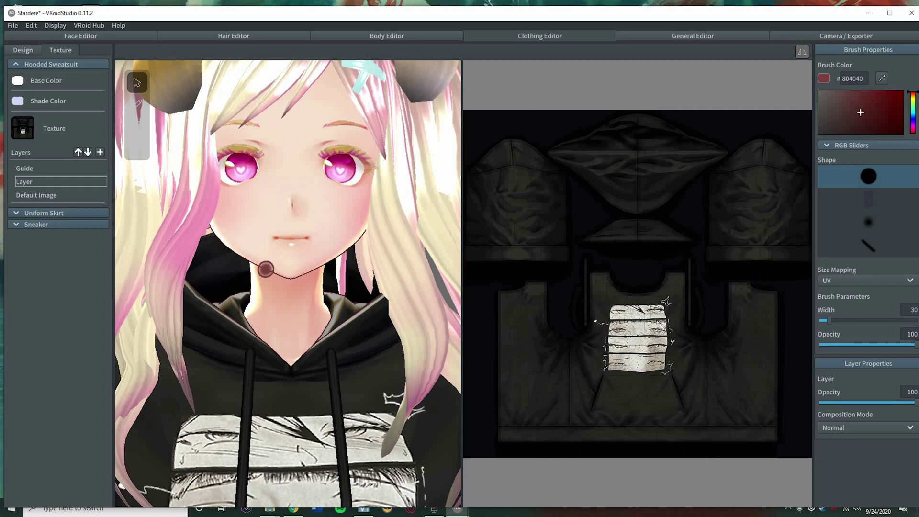
{"action": "mouse_move", "coordinate": [253, 297]}
{"action": "left_mouse_down"}
{"action": "mouse_move", "coordinate": [291, 298]}
{"action": "mouse_move", "coordinate": [297, 307]}
{"action": "mouse_move", "coordinate": [191, 383]}
{"action": "mouse_move", "coordinate": [287, 454]}
{"action": "left_mouse_up"}
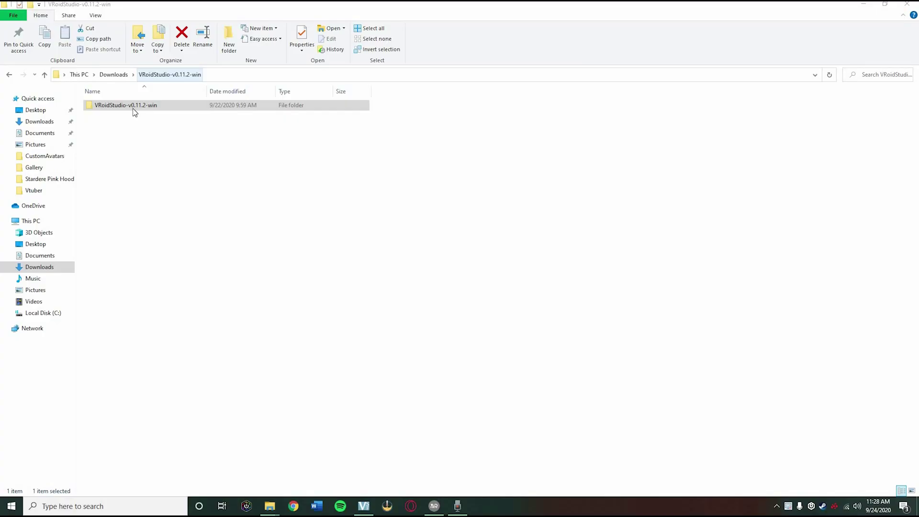
Step: In File Explorer, open VRoidStudio_Data > StreamingAssets > VRoidStudio > Samples within the VRoidStudio-v0.11.2-win folder and select Stardere Pink Hoodie.vroid
{"action": "double_click", "coordinate": [132, 106]}
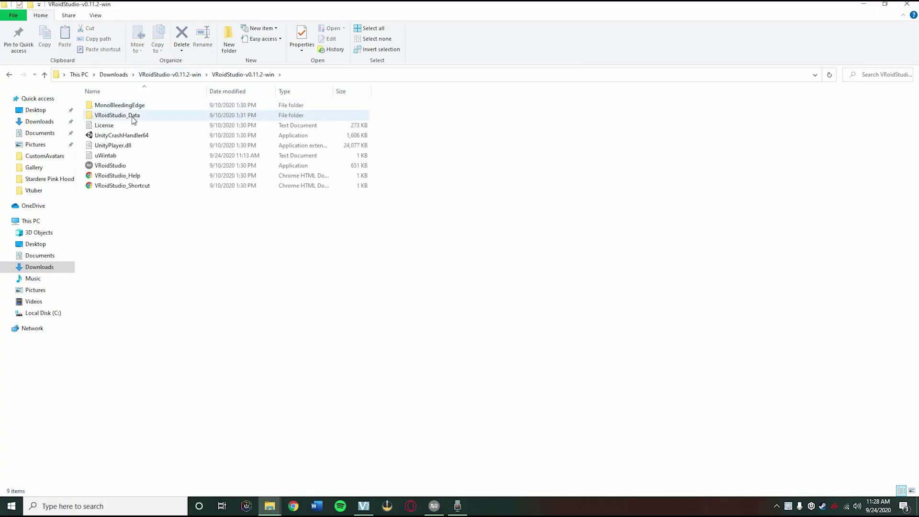
{"action": "double_click", "coordinate": [129, 118]}
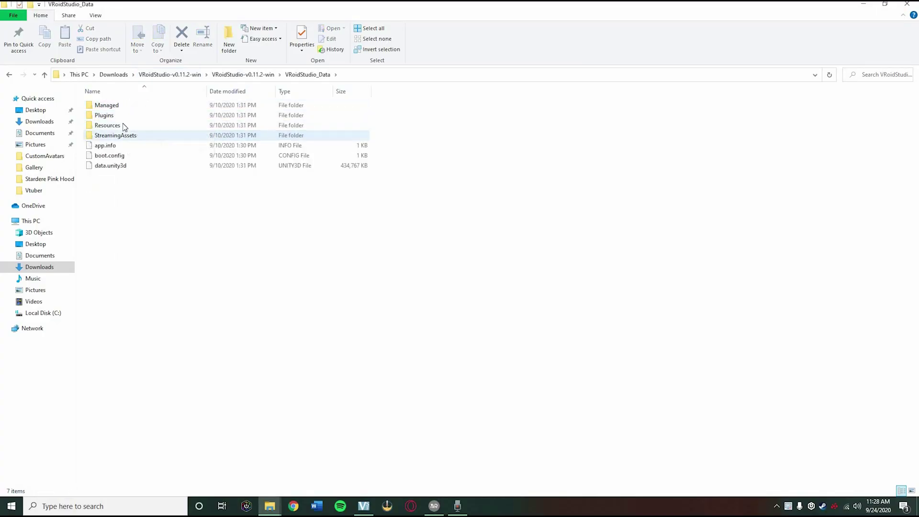
{"action": "key", "text": "Return"}
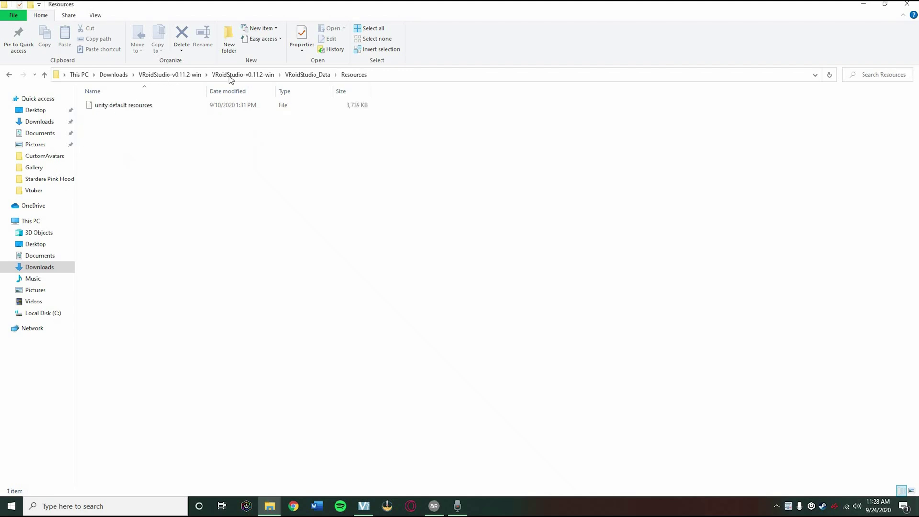
{"action": "left_click", "coordinate": [244, 74]}
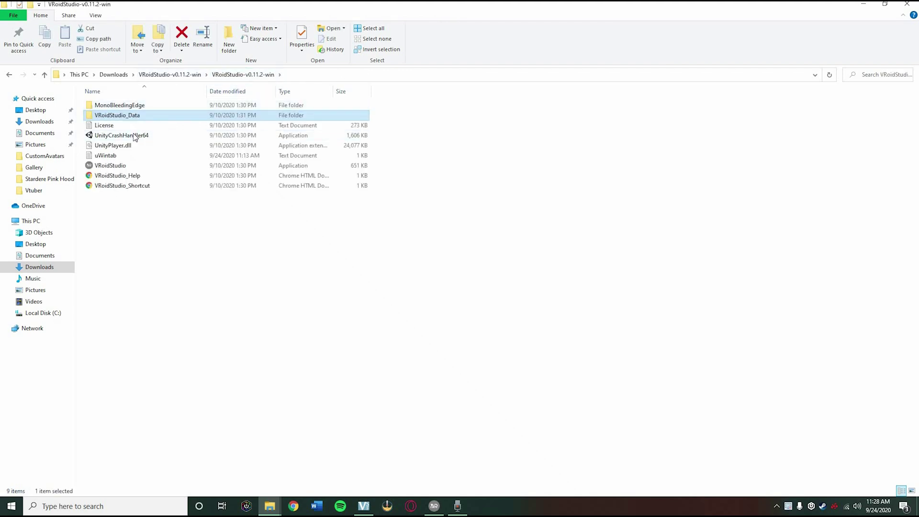
{"action": "double_click", "coordinate": [139, 116]}
{"action": "double_click", "coordinate": [134, 135]}
{"action": "double_click", "coordinate": [128, 108]}
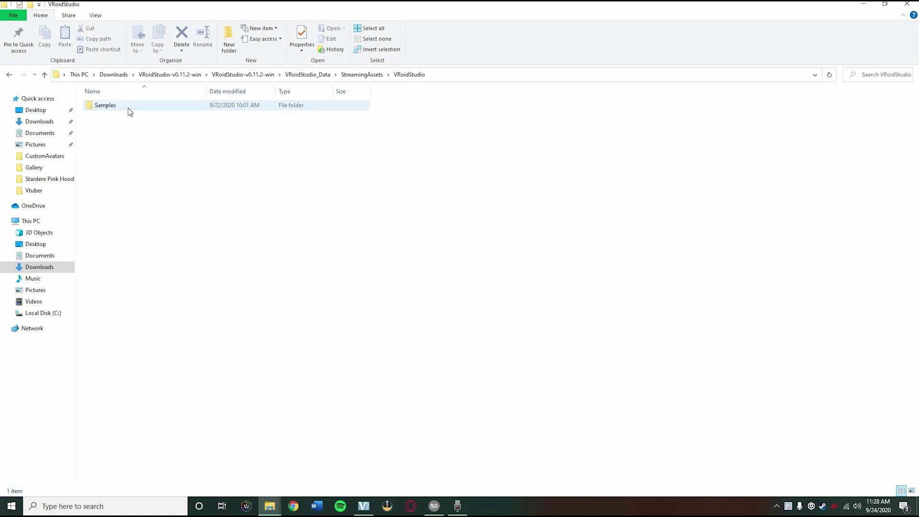
{"action": "double_click", "coordinate": [125, 106]}
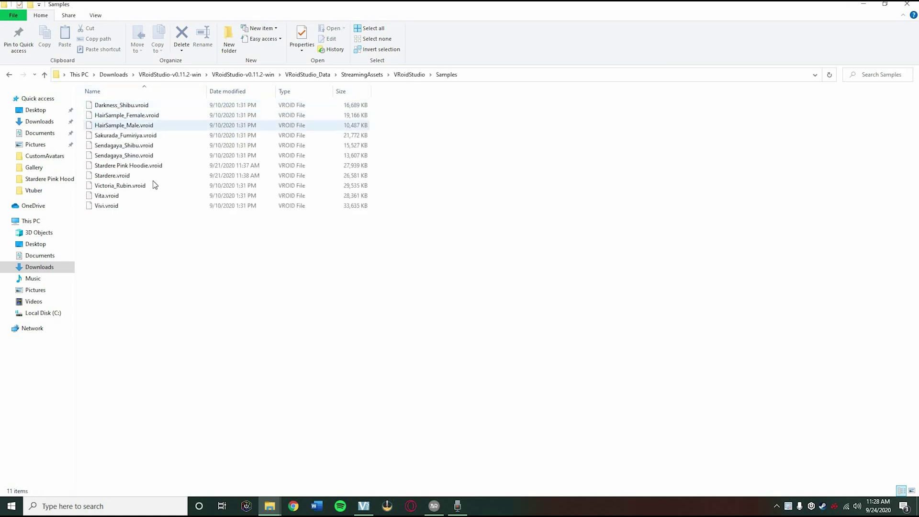
{"action": "left_click_drag", "start_coordinate": [154, 234], "coordinate": [153, 98]}
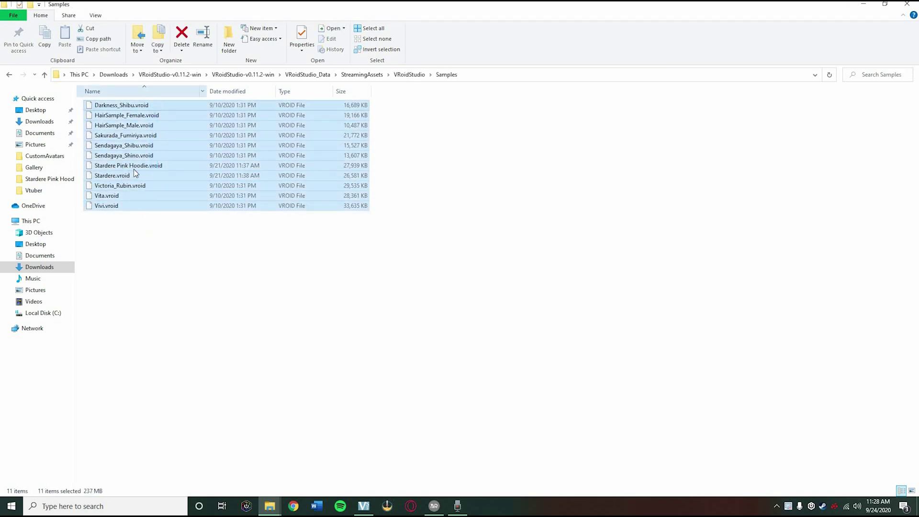
{"action": "left_click", "coordinate": [134, 166]}
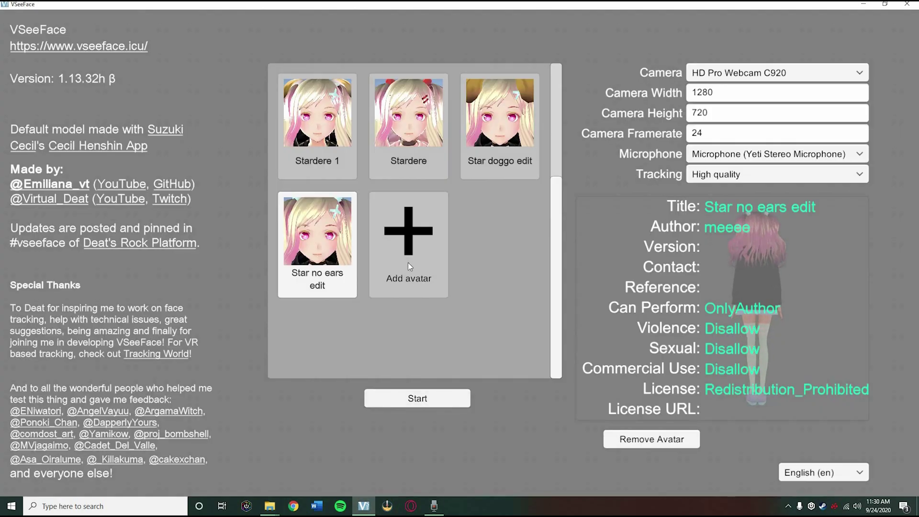
Step: Add the avatar file Stardere no ears.vrm from Desktop > Vtuber and start VSeeFace with the Star no ears edit avatar
{"action": "left_click", "coordinate": [407, 263]}
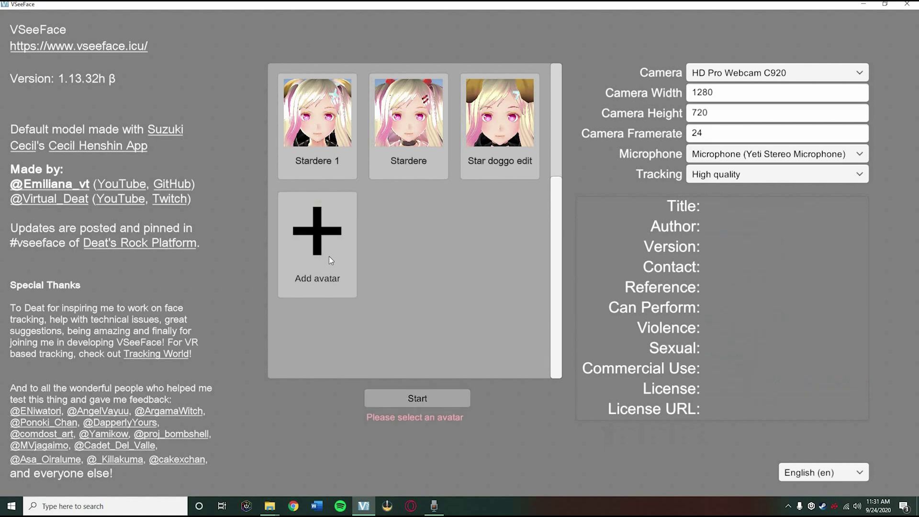
{"action": "left_click", "coordinate": [349, 233]}
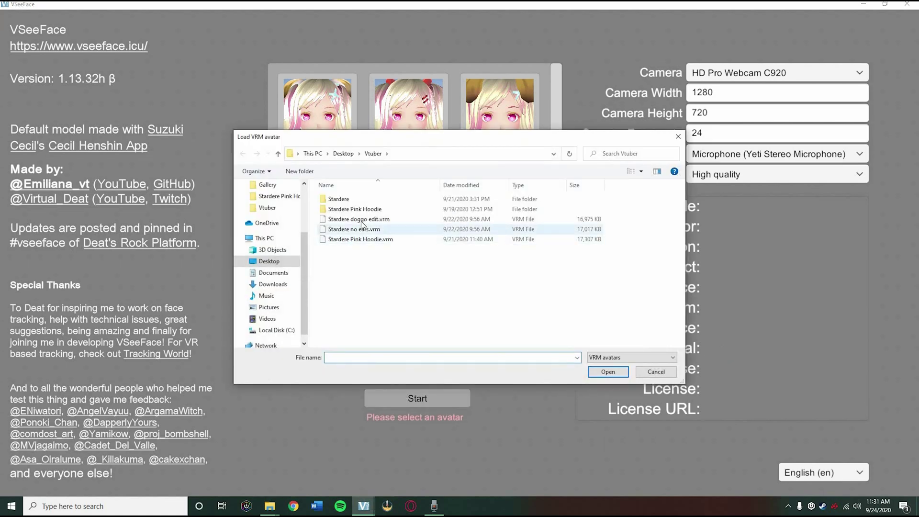
{"action": "left_click", "coordinate": [378, 229]}
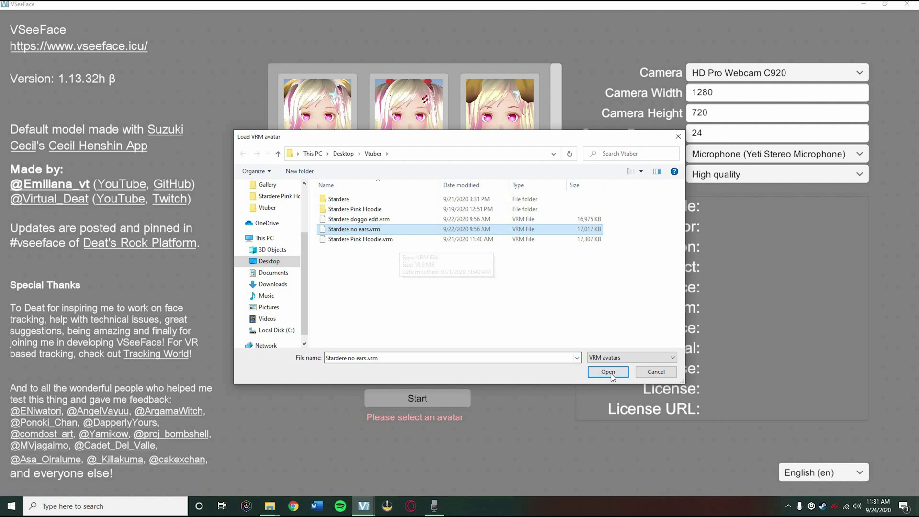
{"action": "left_click", "coordinate": [609, 372]}
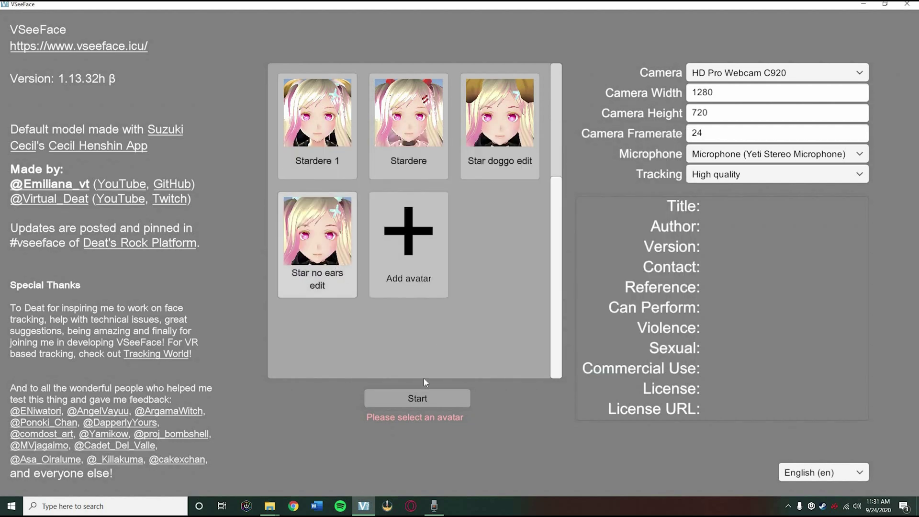
{"action": "left_click", "coordinate": [418, 403]}
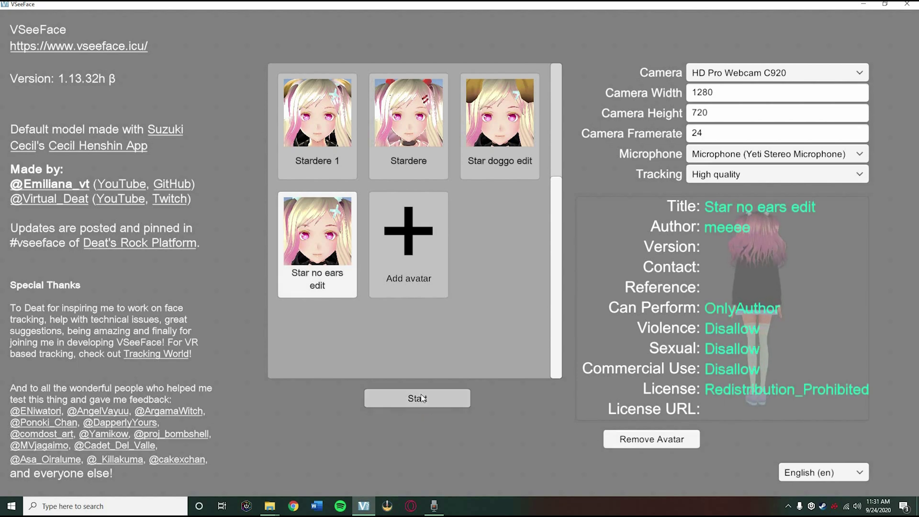
Step: Turn on Mirror motion and lower the Smoothing amount slightly, keeping it just above its midpoint
{"action": "left_click", "coordinate": [818, 134]}
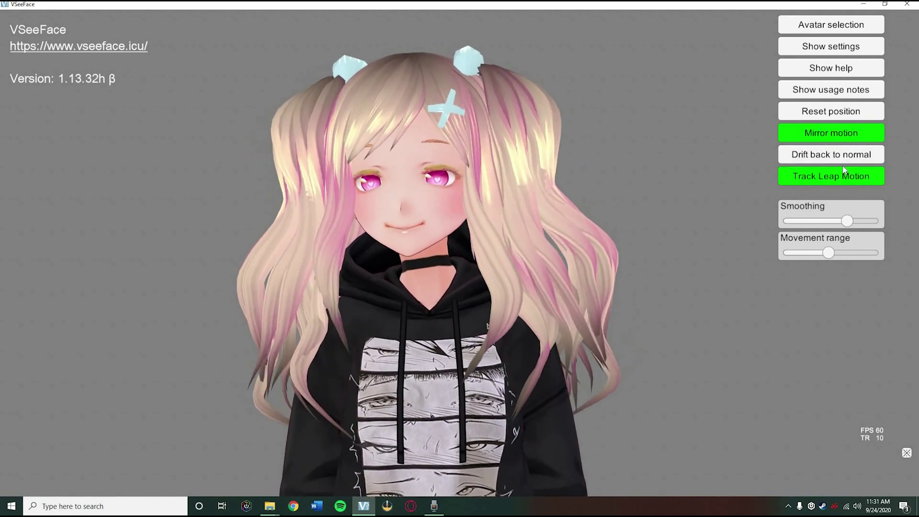
{"action": "left_click_drag", "start_coordinate": [820, 223], "coordinate": [721, 231]}
{"action": "left_click", "coordinate": [837, 221]}
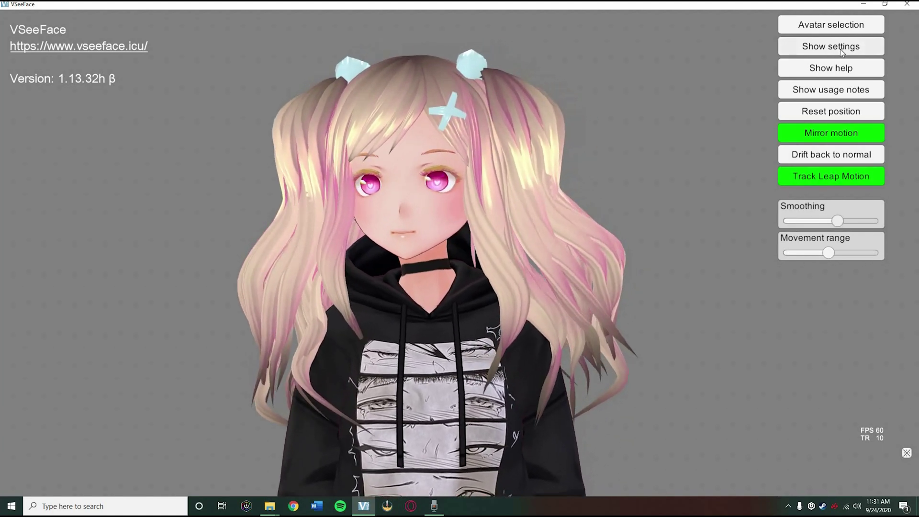
Step: View the Effect settings, close them, and review the hotkeys and animation options of each expression in the Expression settings
{"action": "left_click", "coordinate": [841, 49]}
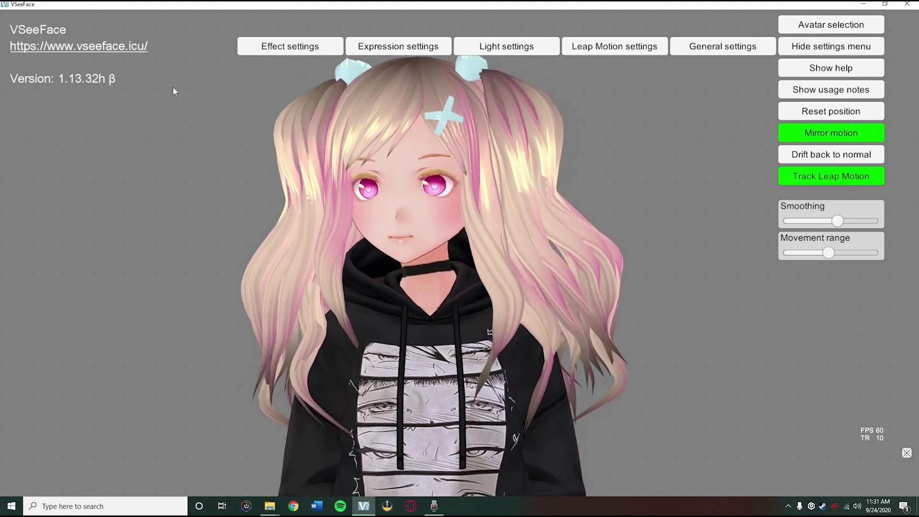
{"action": "left_click", "coordinate": [290, 46]}
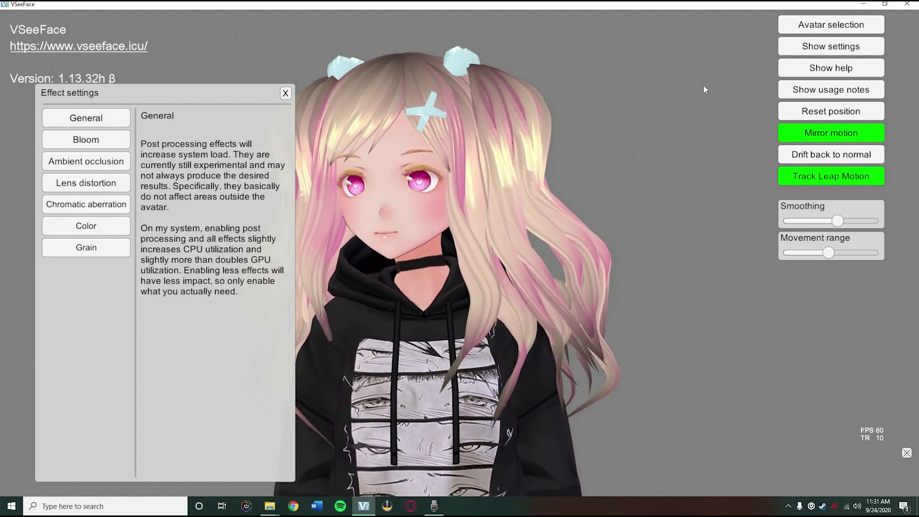
{"action": "left_click", "coordinate": [286, 93]}
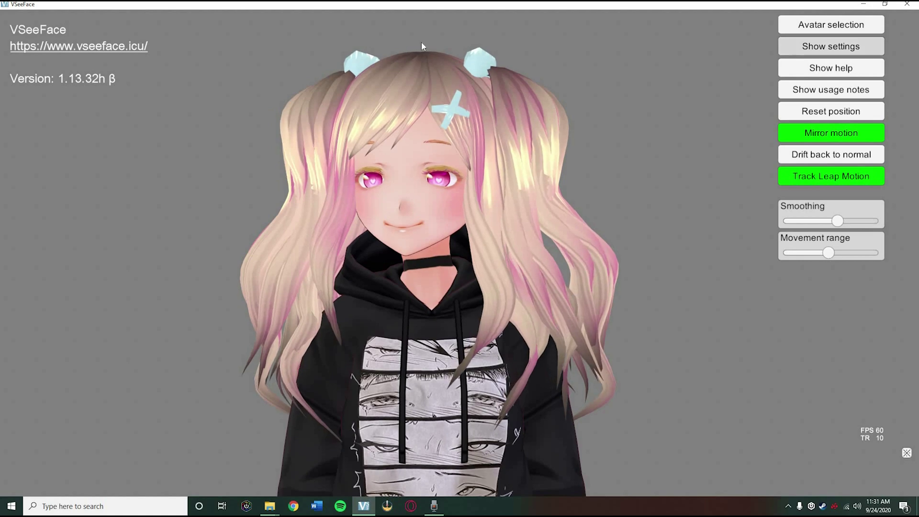
{"action": "left_click", "coordinate": [417, 44]}
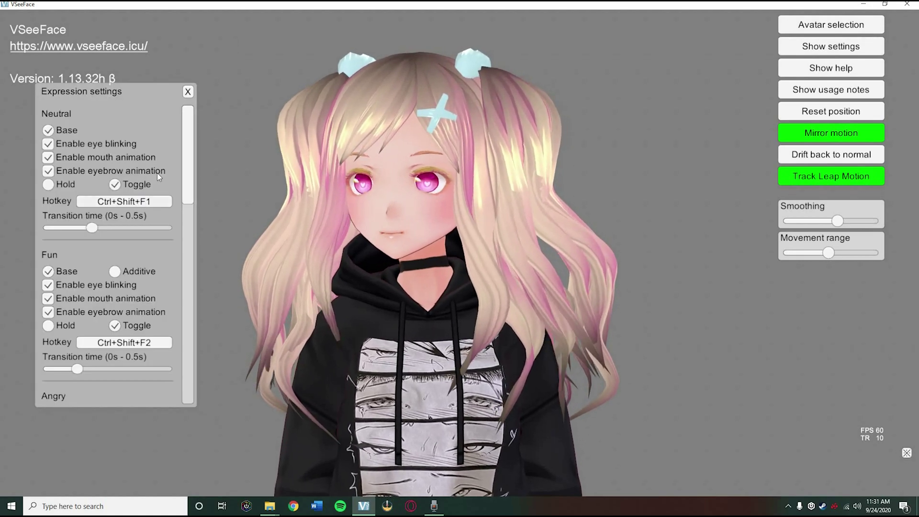
{"action": "scroll", "coordinate": [83, 194], "scroll_direction": "down", "scroll_amount": 2}
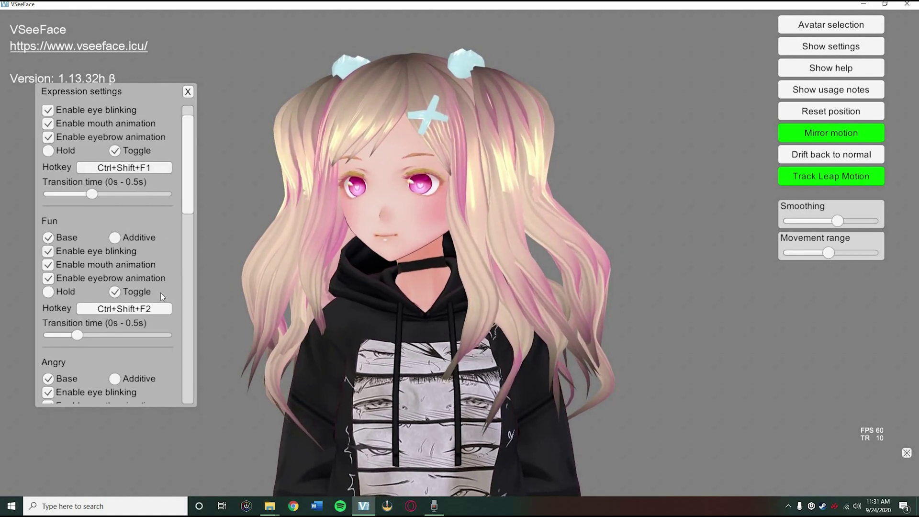
{"action": "scroll", "coordinate": [159, 303], "scroll_direction": "down", "scroll_amount": 3}
{"action": "scroll", "coordinate": [159, 303], "scroll_direction": "down", "scroll_amount": 12}
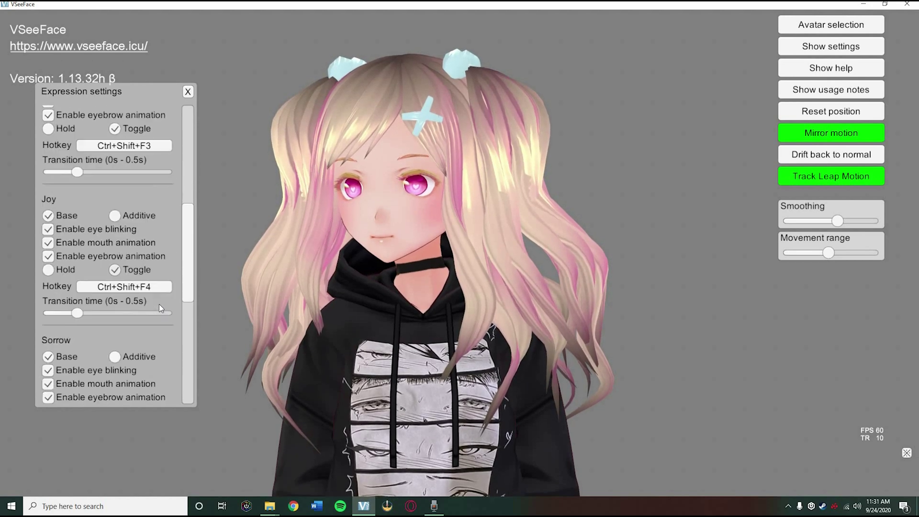
{"action": "scroll", "coordinate": [53, 222], "scroll_direction": "down", "scroll_amount": 2}
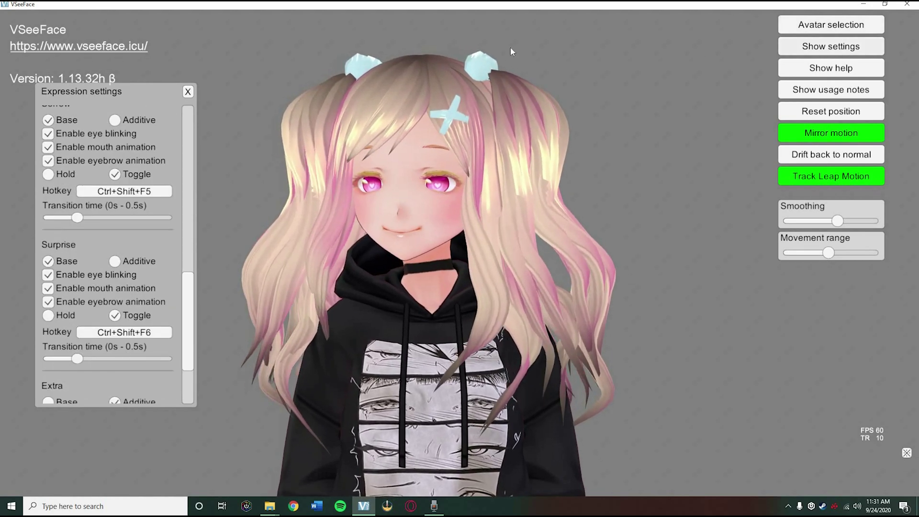
Step: View the Light settings and the Leap Motion settings, and close the settings windows
{"action": "left_click", "coordinate": [844, 46]}
{"action": "left_click", "coordinate": [507, 47]}
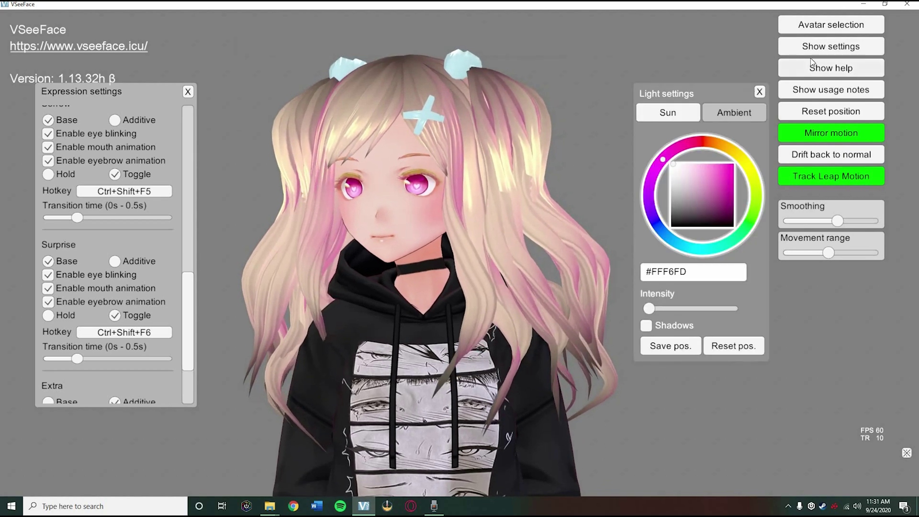
{"action": "left_click", "coordinate": [761, 91]}
{"action": "left_click", "coordinate": [620, 45]}
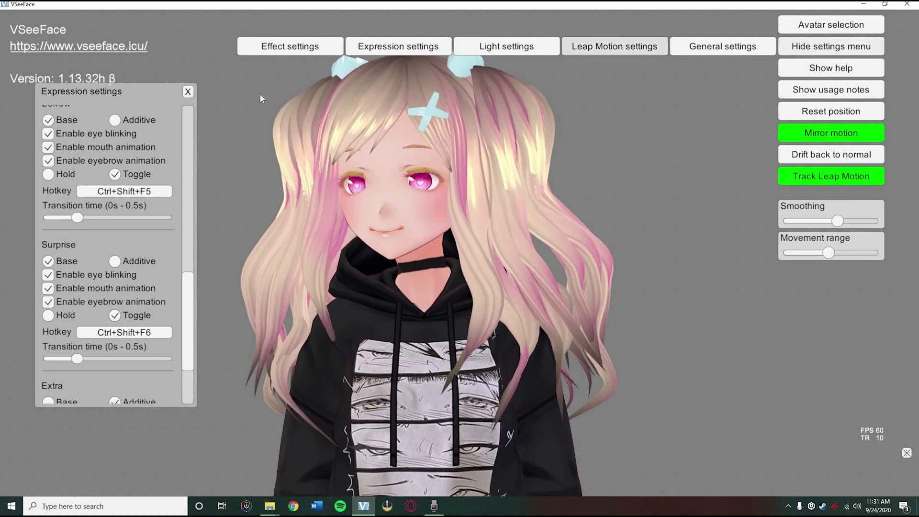
{"action": "left_click", "coordinate": [262, 92]}
{"action": "left_click", "coordinate": [190, 93]}
Step: Examine the General settings, covering gaze, lip sync, expression detection, graphics, device, virtual camera and advanced options
{"action": "left_click", "coordinate": [808, 46]}
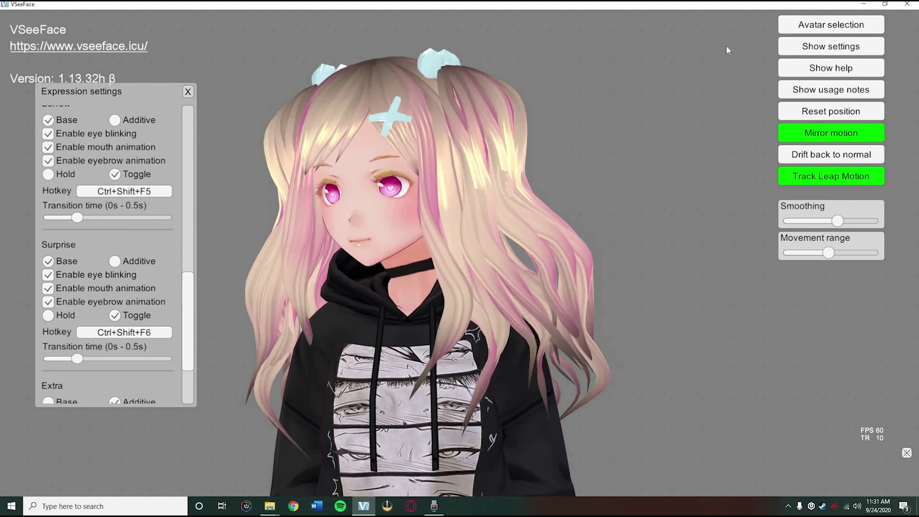
{"action": "left_click", "coordinate": [714, 47]}
{"action": "left_click_drag", "start_coordinate": [455, 87], "coordinate": [250, 125]}
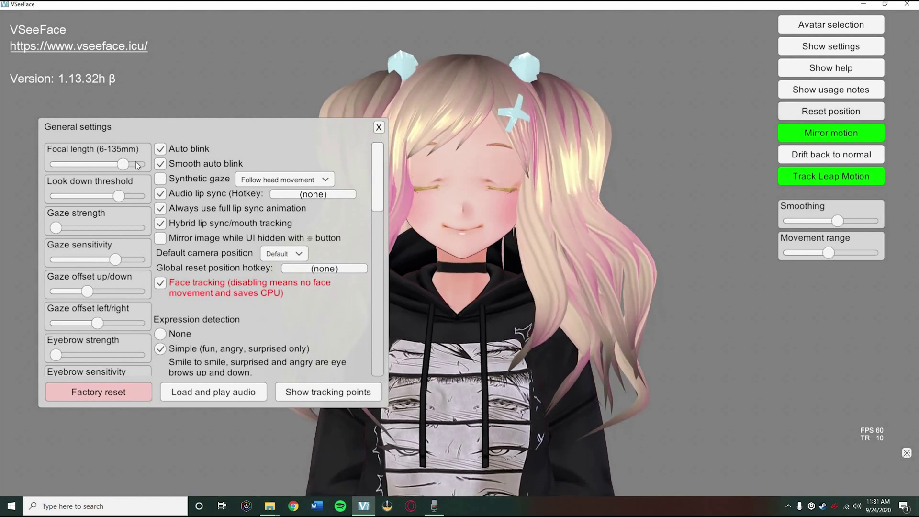
{"action": "scroll", "coordinate": [191, 180], "scroll_direction": "down", "scroll_amount": 1}
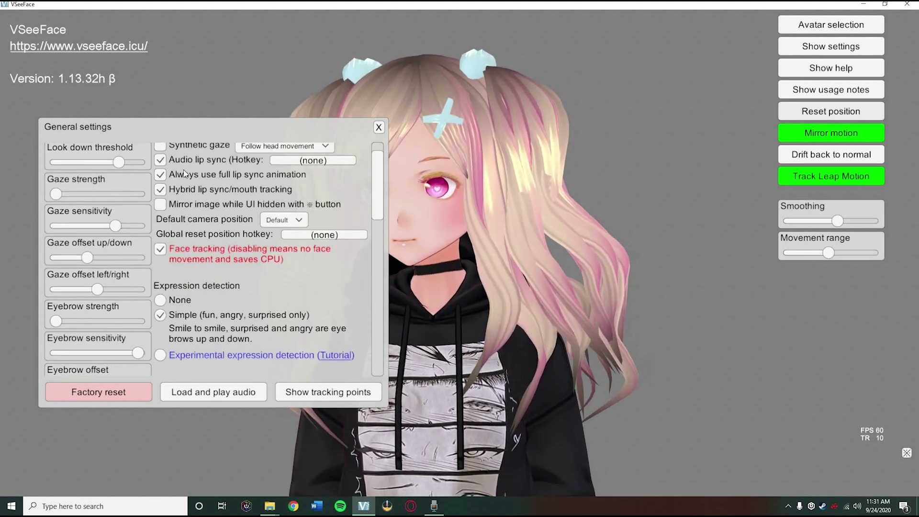
{"action": "scroll", "coordinate": [190, 201], "scroll_direction": "up", "scroll_amount": 1}
{"action": "scroll", "coordinate": [199, 319], "scroll_direction": "down", "scroll_amount": 2}
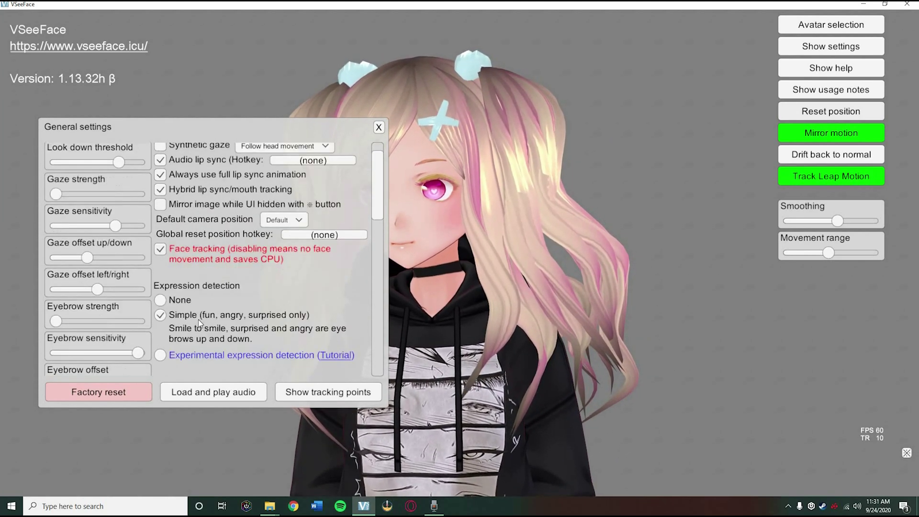
{"action": "scroll", "coordinate": [200, 326], "scroll_direction": "down", "scroll_amount": 1}
{"action": "scroll", "coordinate": [136, 248], "scroll_direction": "down", "scroll_amount": 1}
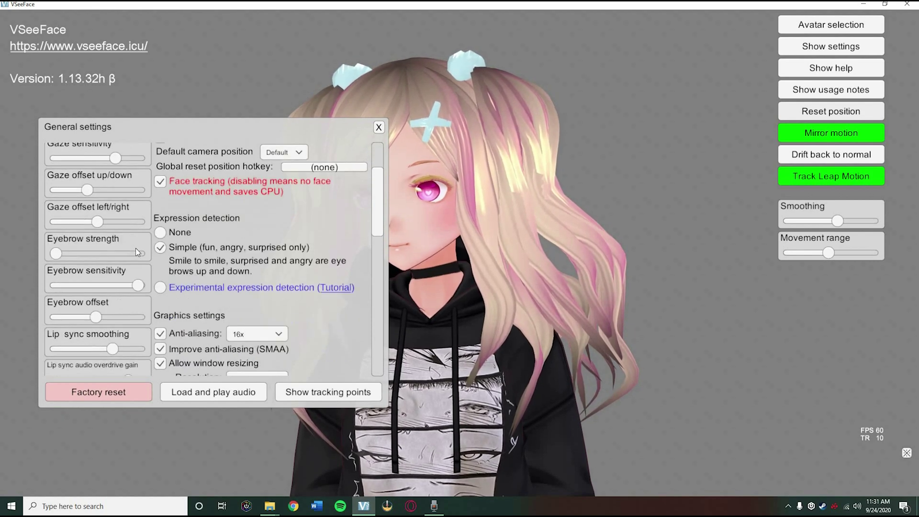
{"action": "scroll", "coordinate": [164, 251], "scroll_direction": "down", "scroll_amount": 3}
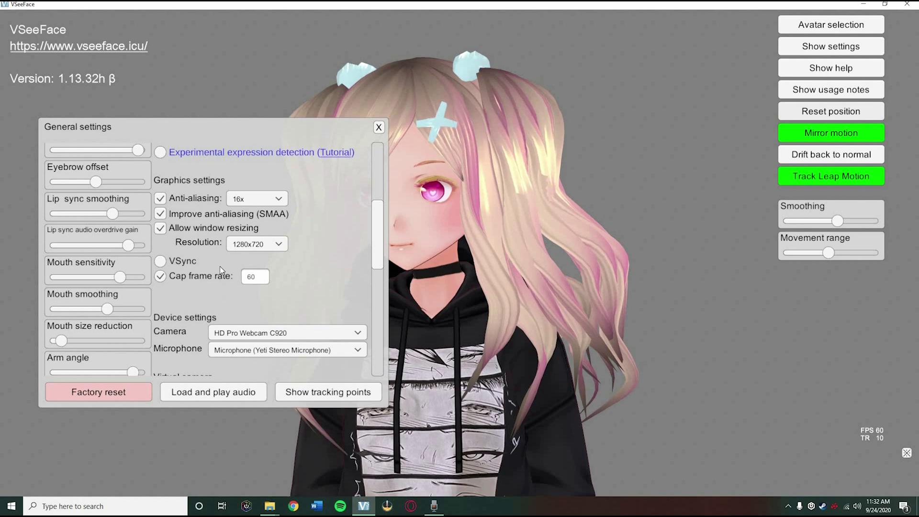
{"action": "scroll", "coordinate": [219, 266], "scroll_direction": "down", "scroll_amount": 1}
{"action": "scroll", "coordinate": [186, 313], "scroll_direction": "down", "scroll_amount": 1}
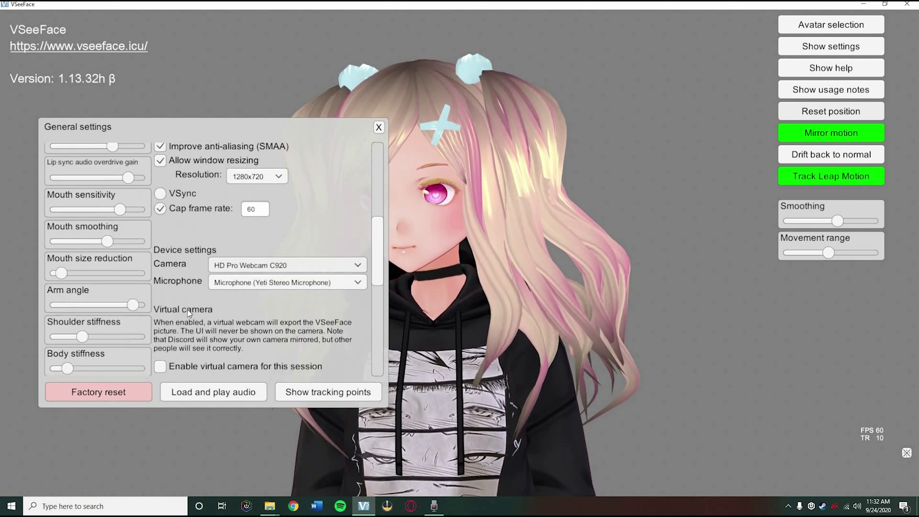
{"action": "scroll", "coordinate": [273, 254], "scroll_direction": "down", "scroll_amount": 1}
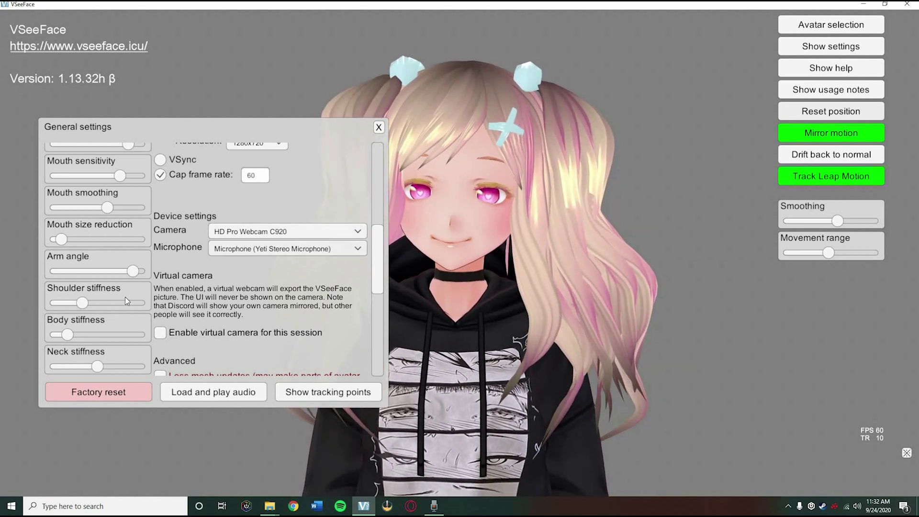
{"action": "scroll", "coordinate": [179, 294], "scroll_direction": "down", "scroll_amount": 1}
{"action": "scroll", "coordinate": [234, 245], "scroll_direction": "down", "scroll_amount": 2}
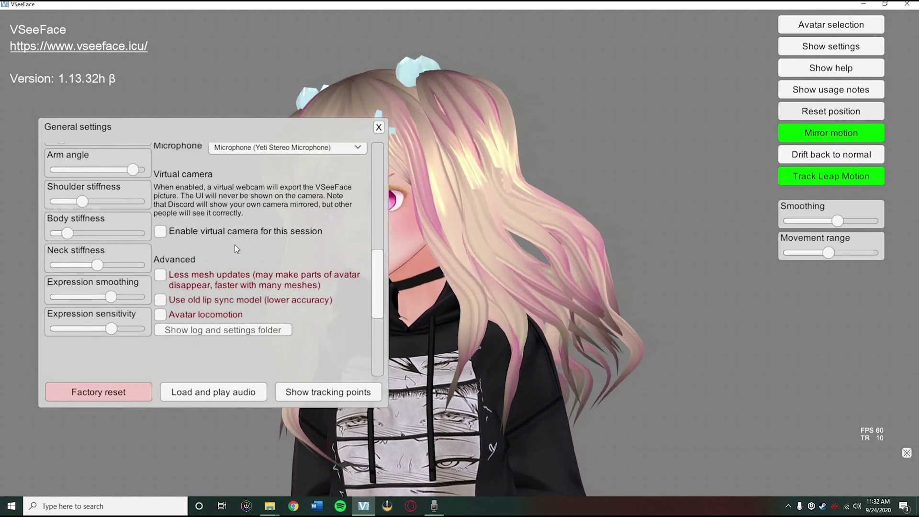
{"action": "scroll", "coordinate": [191, 260], "scroll_direction": "up", "scroll_amount": 6}
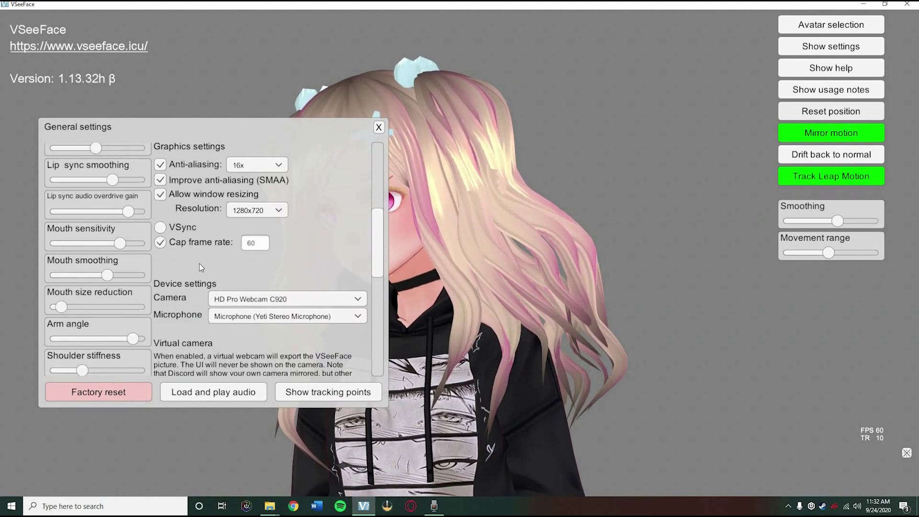
Step: Show the face tracking points, move the General settings window clear of them, and close it
{"action": "scroll", "coordinate": [173, 157], "scroll_direction": "up", "scroll_amount": 1}
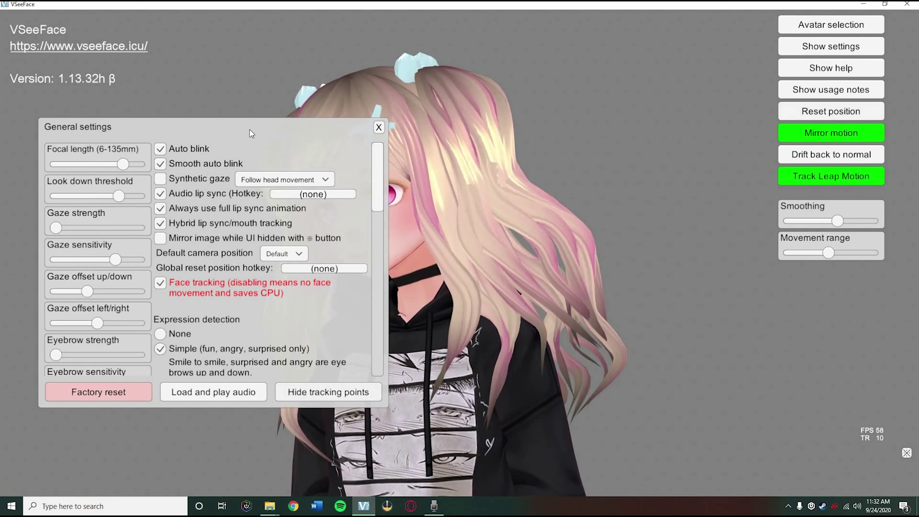
{"action": "left_click_drag", "start_coordinate": [320, 142], "coordinate": [806, 136]}
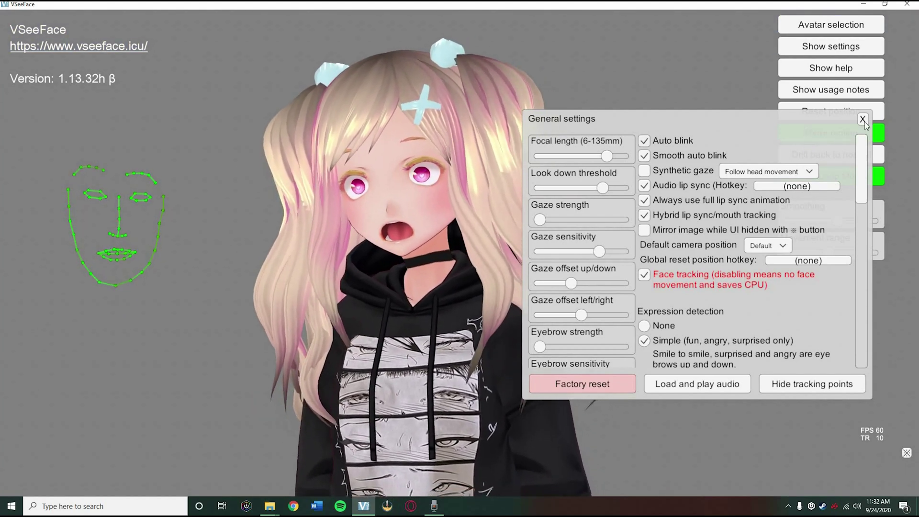
{"action": "left_click", "coordinate": [864, 120]}
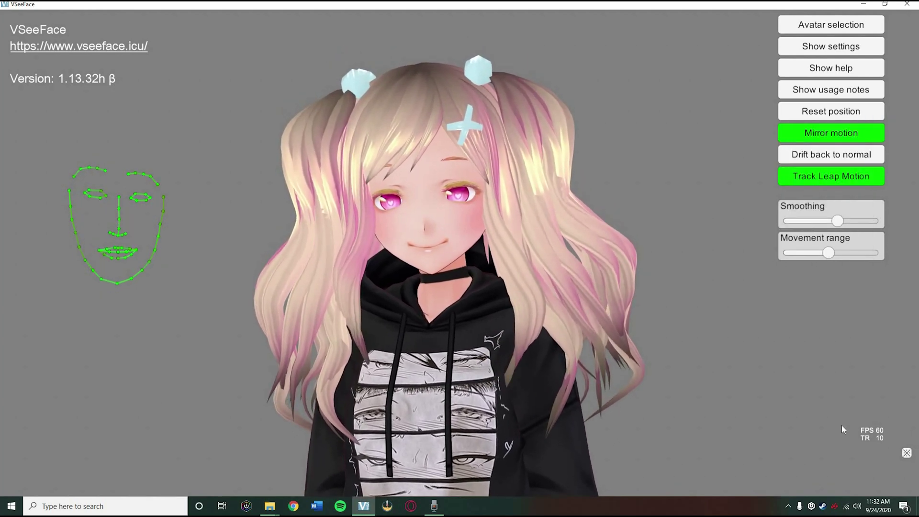
Step: Hide the VSeeFace interface so only the avatar remains on a transparent background
{"action": "left_click", "coordinate": [906, 453]}
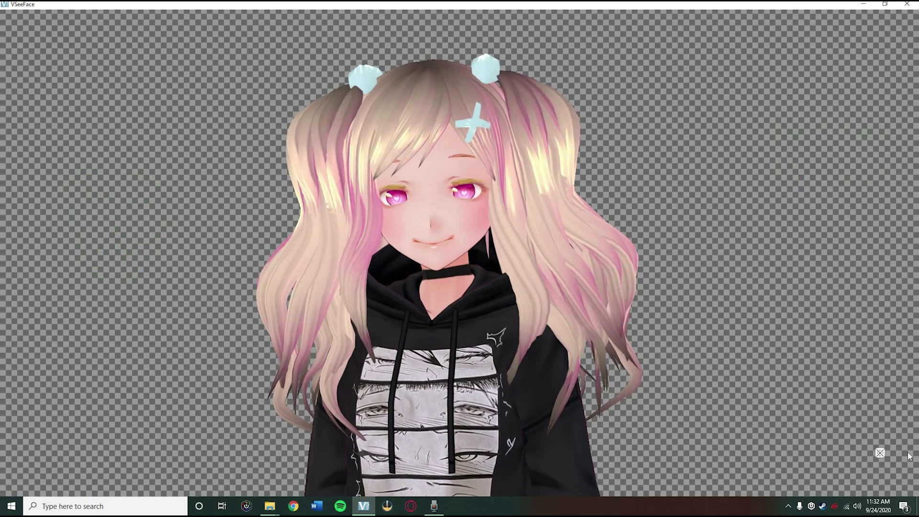
{"action": "left_click", "coordinate": [881, 453]}
{"action": "left_click", "coordinate": [880, 453]}
{"action": "left_click", "coordinate": [879, 454]}
{"action": "left_click", "coordinate": [906, 454]}
{"action": "left_click", "coordinate": [882, 453]}
{"action": "left_click", "coordinate": [881, 452]}
{"action": "left_click", "coordinate": [881, 453]}
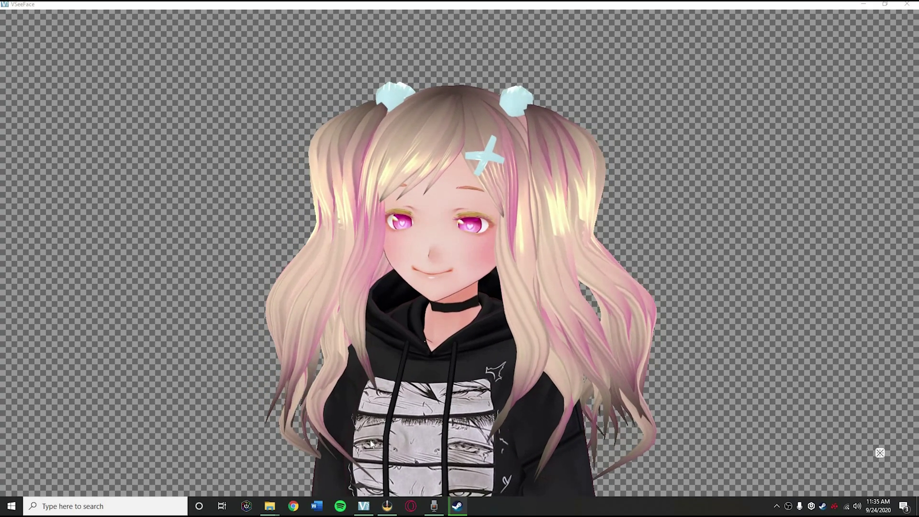
Step: Switch to OBS, select the Game Capture source, and move and shrink it so the avatar fits over the Stardere webcam frame
{"action": "left_click", "coordinate": [388, 506]}
{"action": "left_click", "coordinate": [291, 287]}
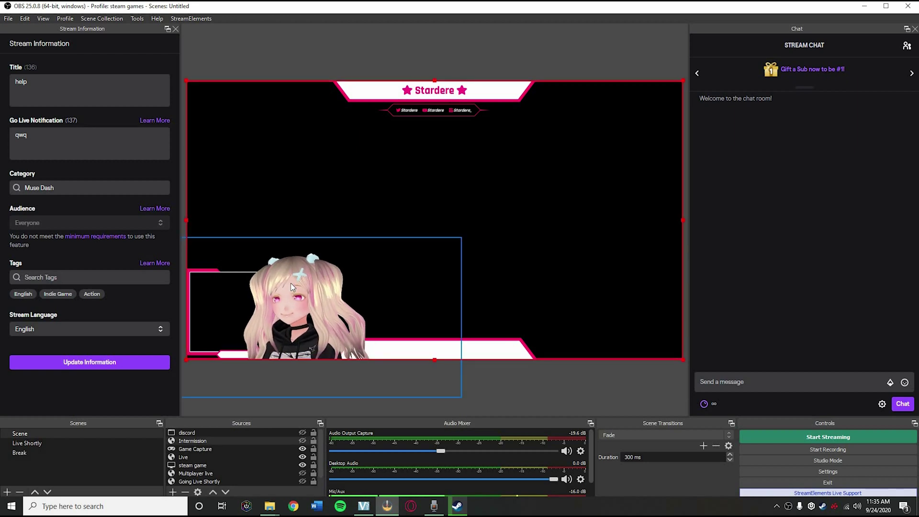
{"action": "left_click", "coordinate": [202, 449]}
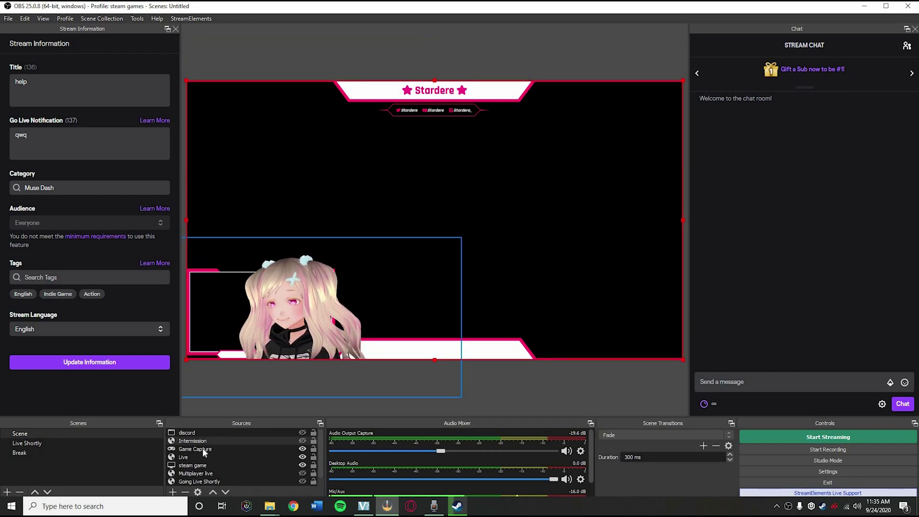
{"action": "left_click_drag", "start_coordinate": [271, 305], "coordinate": [242, 255]}
{"action": "left_click_drag", "start_coordinate": [433, 188], "coordinate": [352, 231]}
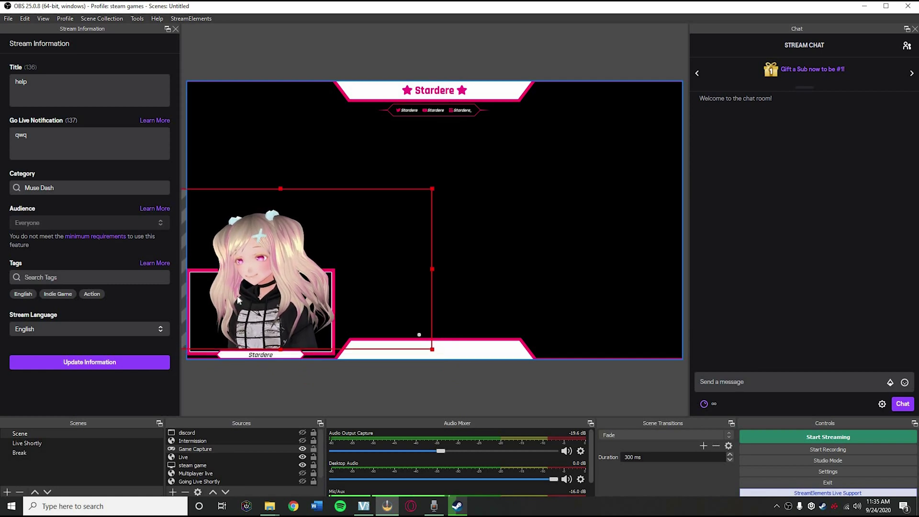
{"action": "left_click_drag", "start_coordinate": [265, 297], "coordinate": [296, 301]}
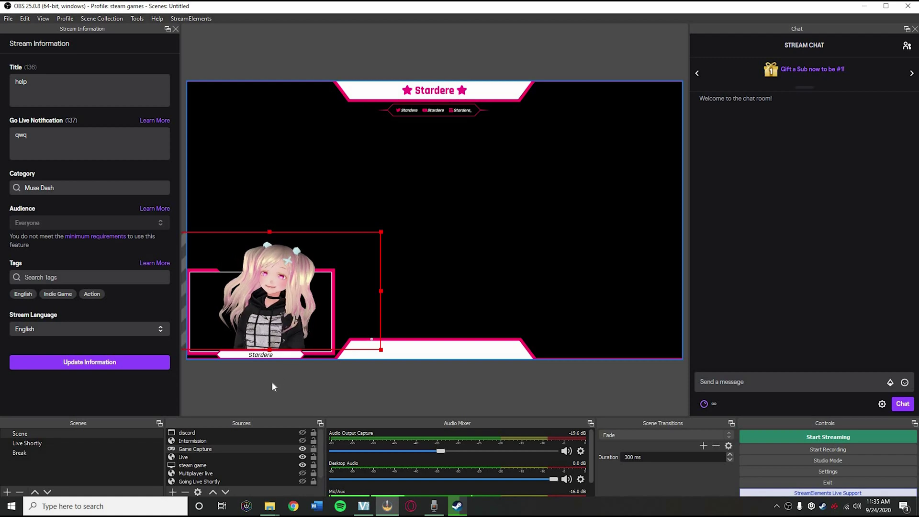
Step: Open the Game Capture source's properties and try it with Allow Transparency turned off
{"action": "right_click", "coordinate": [226, 448]}
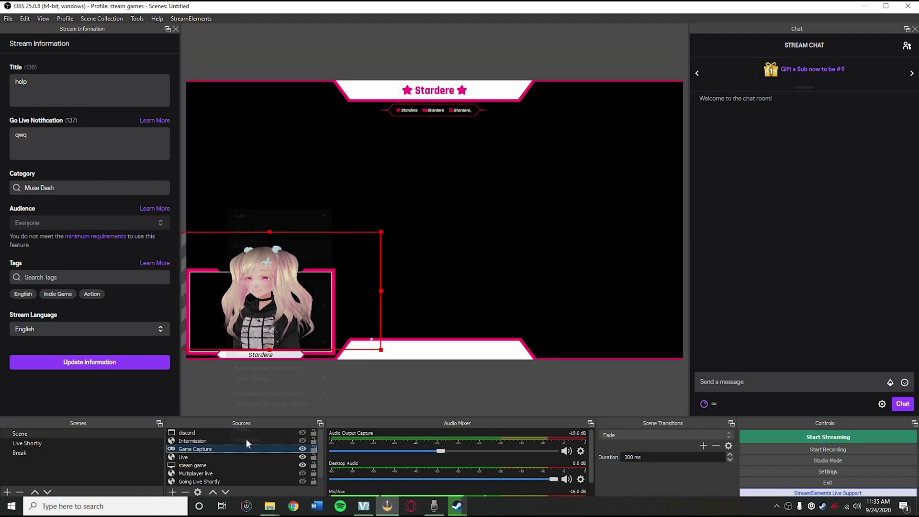
{"action": "left_click", "coordinate": [248, 439]}
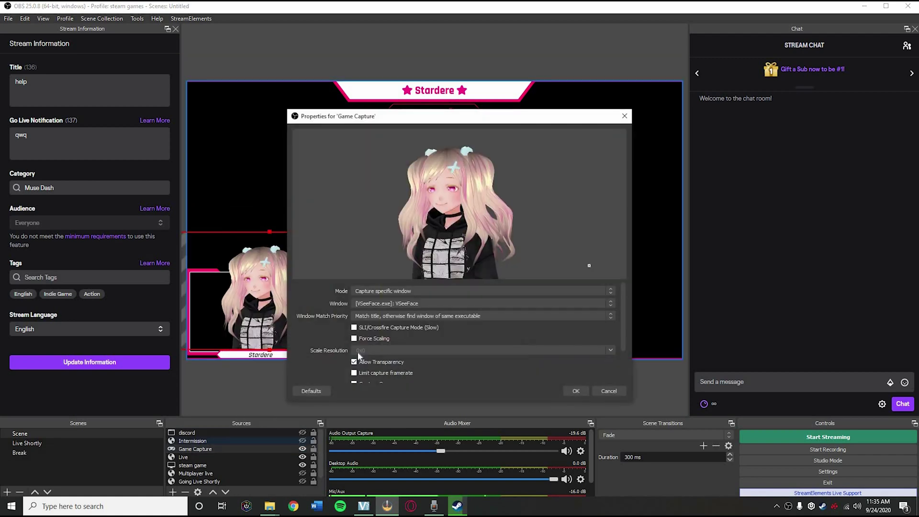
{"action": "scroll", "coordinate": [355, 330], "scroll_direction": "down", "scroll_amount": 3}
{"action": "left_click", "coordinate": [354, 319]}
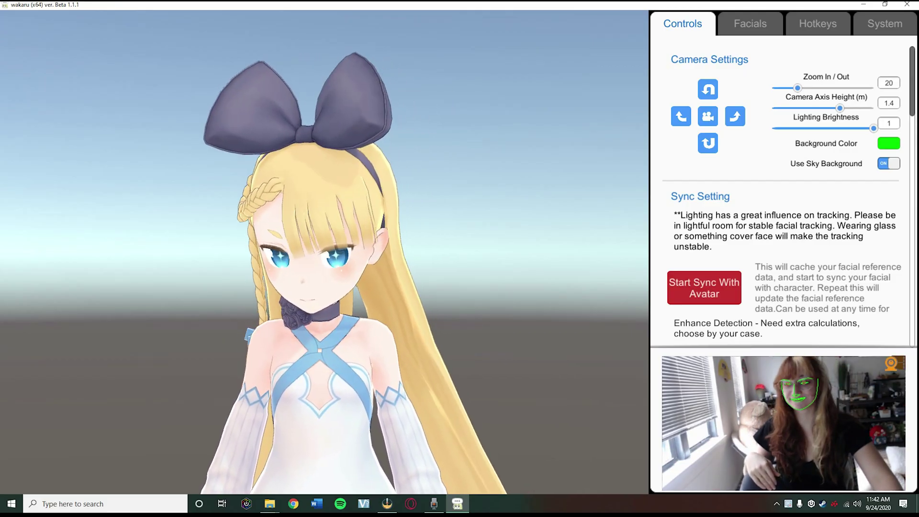
Step: In Wakaru, replace the webcam view with video input, check the #00FF00 background colour, and turn off the sky background
{"action": "left_click", "coordinate": [892, 363]}
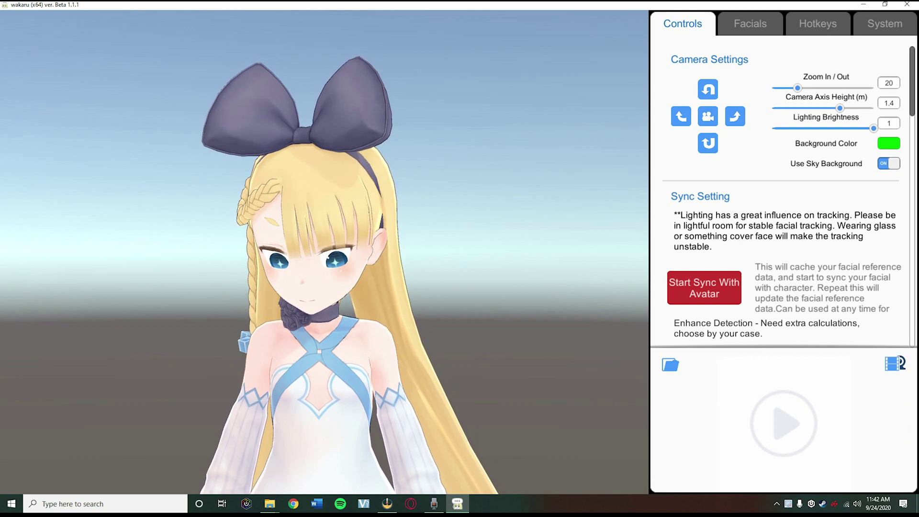
{"action": "left_click", "coordinate": [889, 143]}
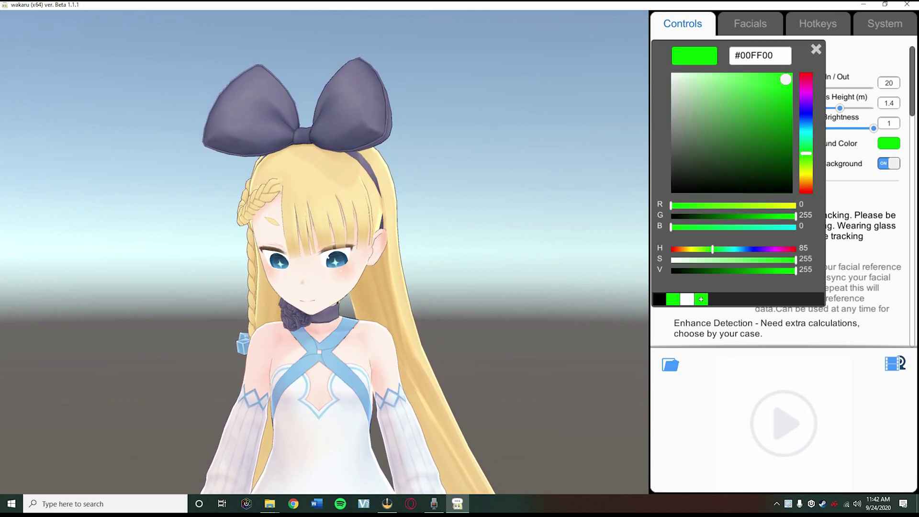
{"action": "left_click", "coordinate": [816, 49]}
{"action": "left_click", "coordinate": [889, 163]}
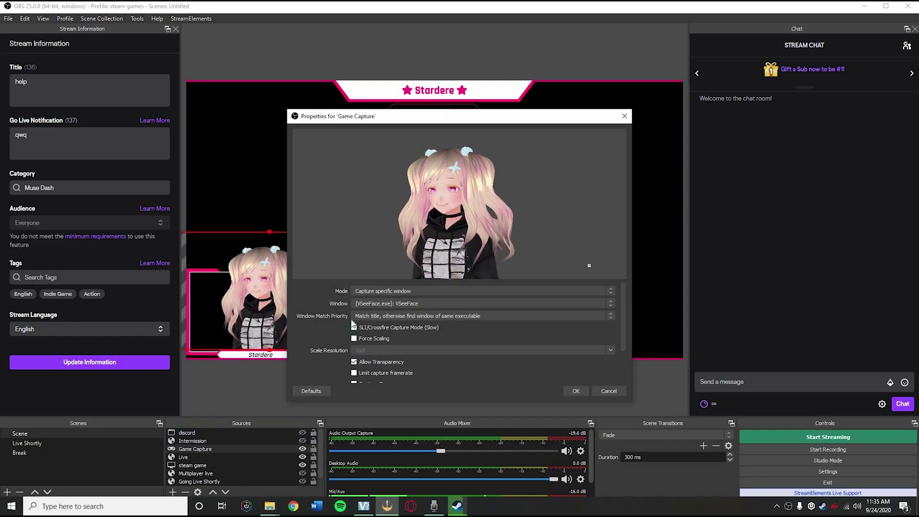
Step: Back in OBS, accept the Game Capture properties with Allow Transparency enabled, and launch Wakaru from Steam
{"action": "scroll", "coordinate": [356, 321], "scroll_direction": "down", "scroll_amount": 5}
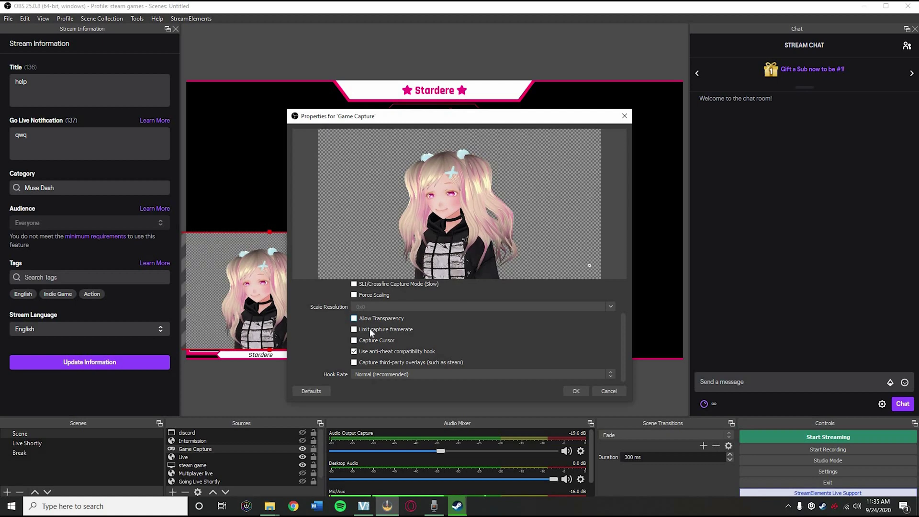
{"action": "left_click", "coordinate": [584, 391]}
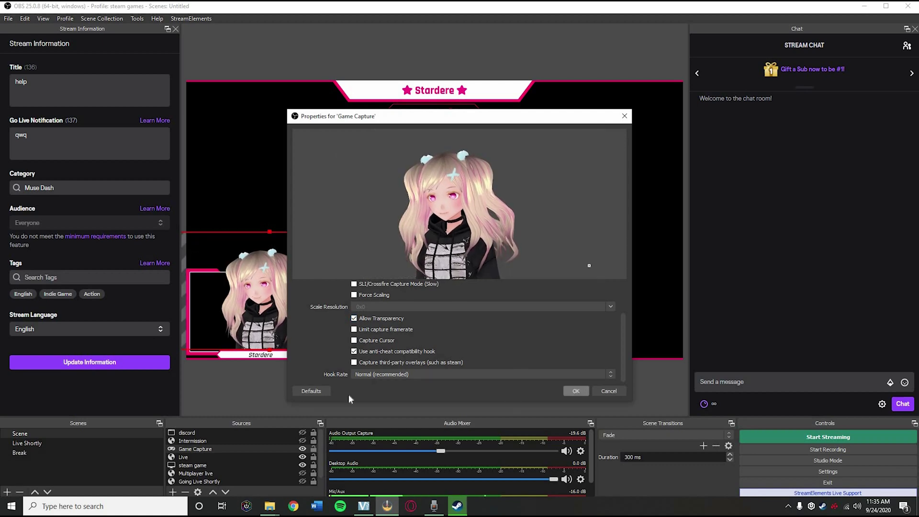
{"action": "left_click", "coordinate": [458, 513]}
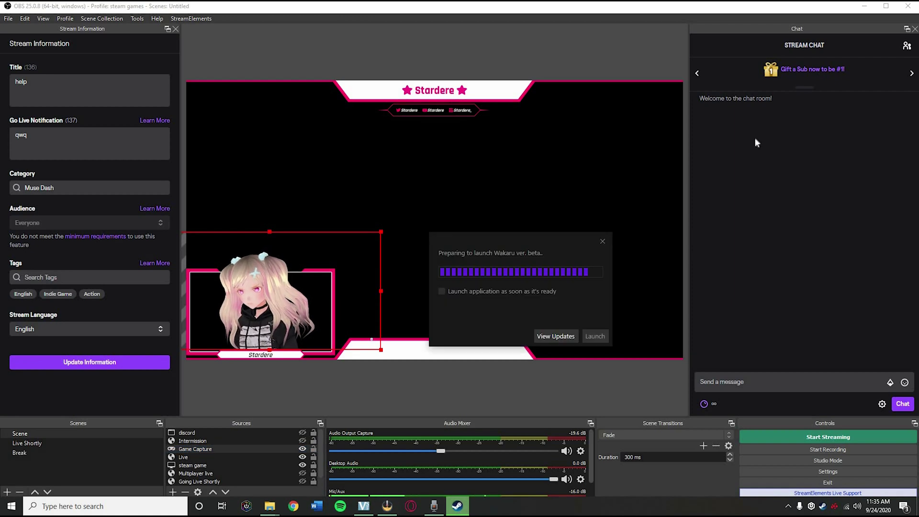
{"action": "right_click", "coordinate": [194, 434]}
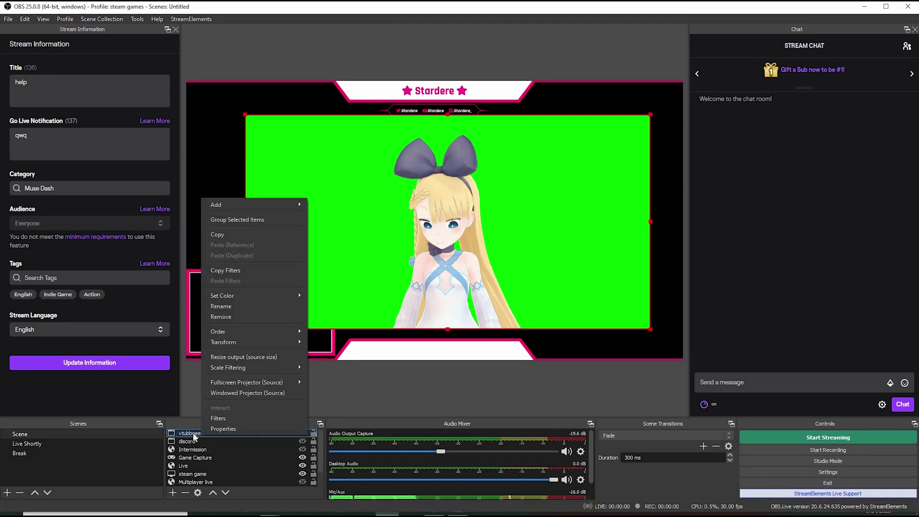
{"action": "left_click", "coordinate": [173, 492]}
{"action": "left_click", "coordinate": [173, 493]}
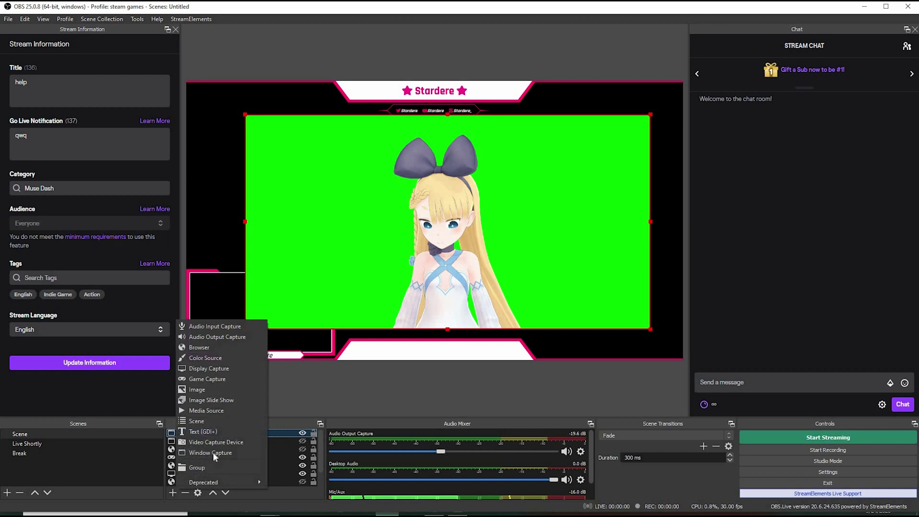
{"action": "left_click", "coordinate": [210, 453]}
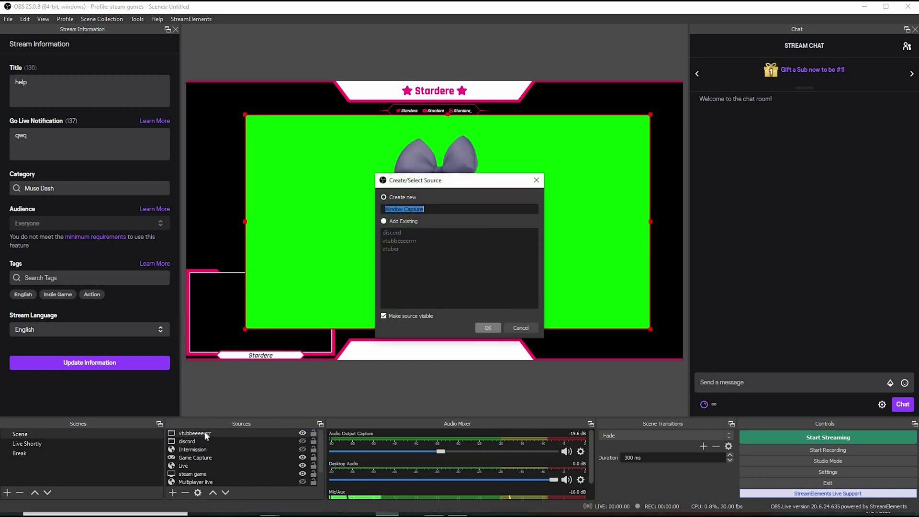
{"action": "left_click", "coordinate": [522, 329]}
Step: Check the properties of the window capture source showing Wakaru, and add a Chroma Key filter to it
{"action": "right_click", "coordinate": [235, 429]}
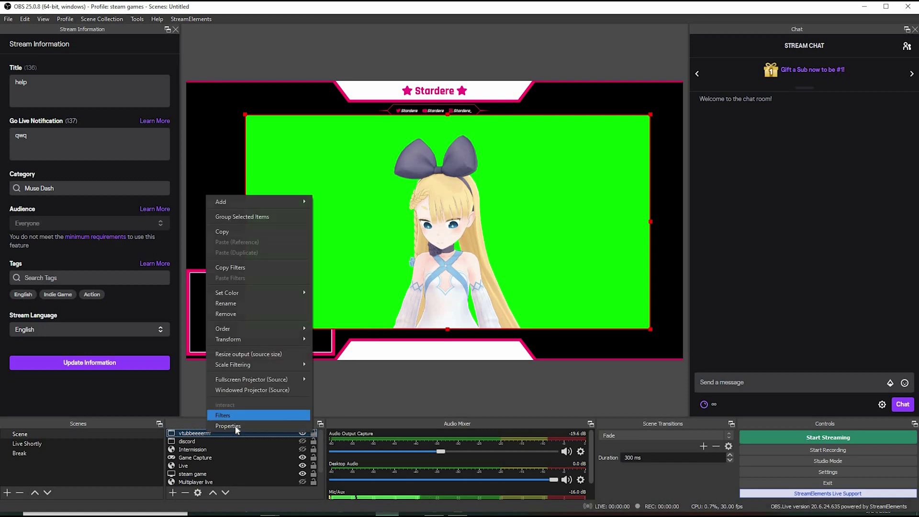
{"action": "left_click", "coordinate": [609, 391]}
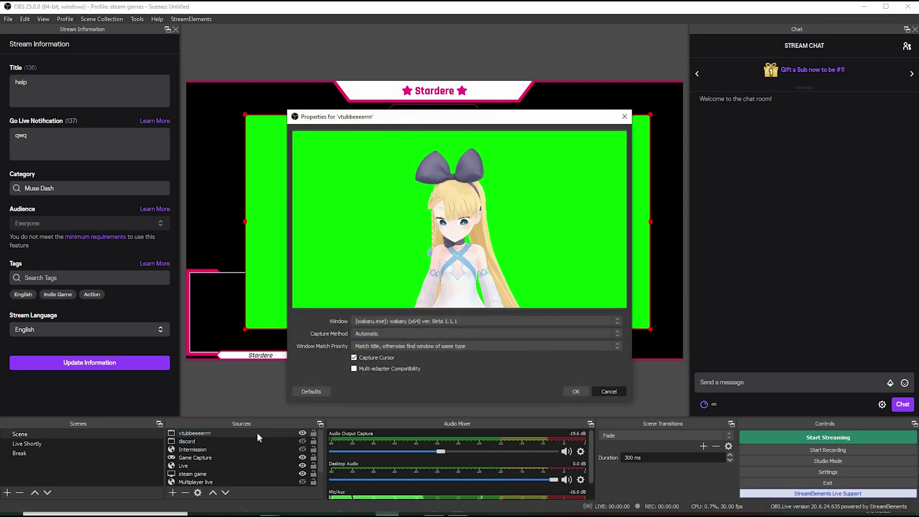
{"action": "right_click", "coordinate": [256, 432]}
{"action": "left_click", "coordinate": [287, 413]}
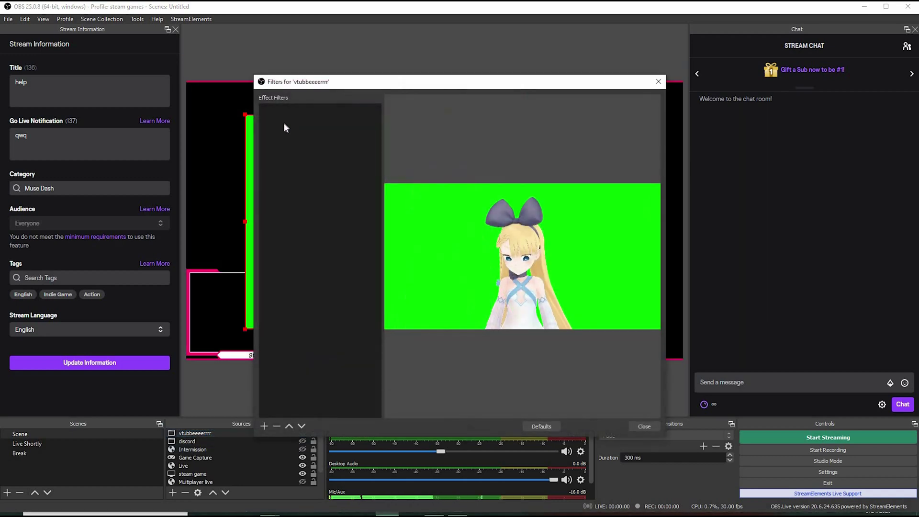
{"action": "left_click", "coordinate": [264, 427]}
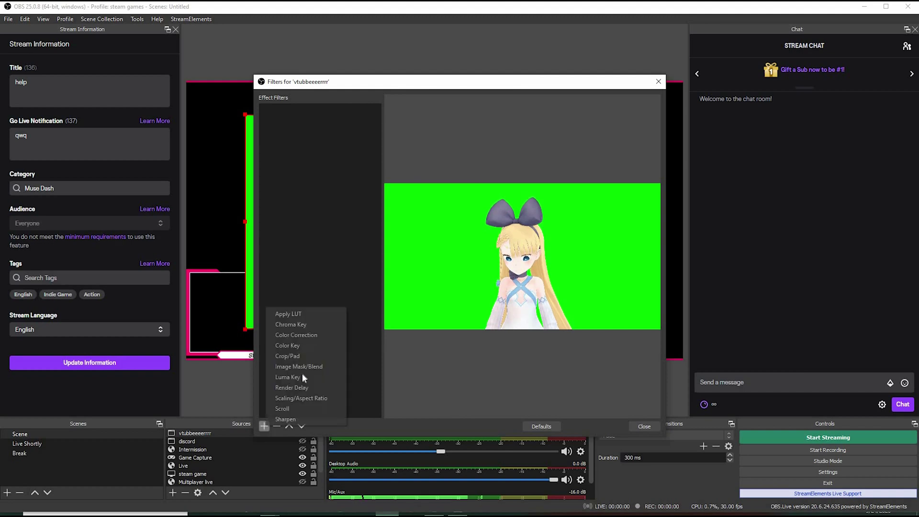
{"action": "left_click", "coordinate": [291, 324]}
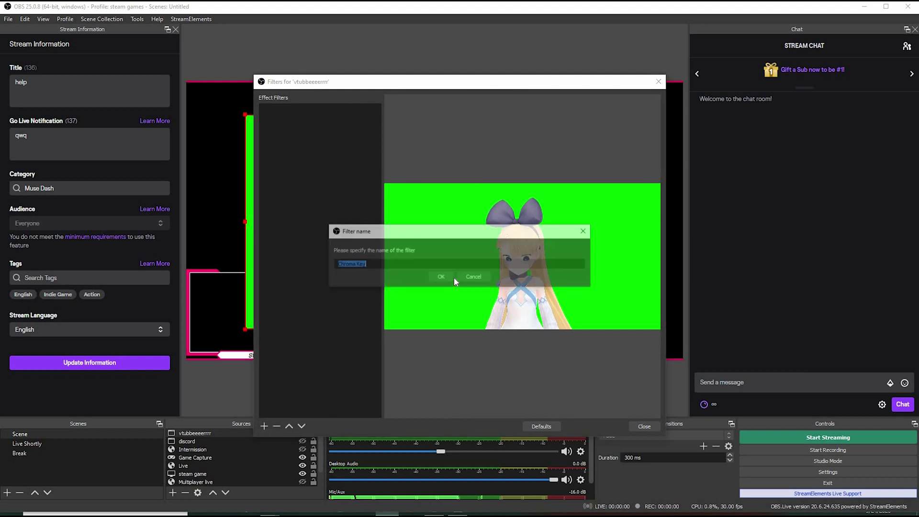
{"action": "left_click", "coordinate": [441, 277]}
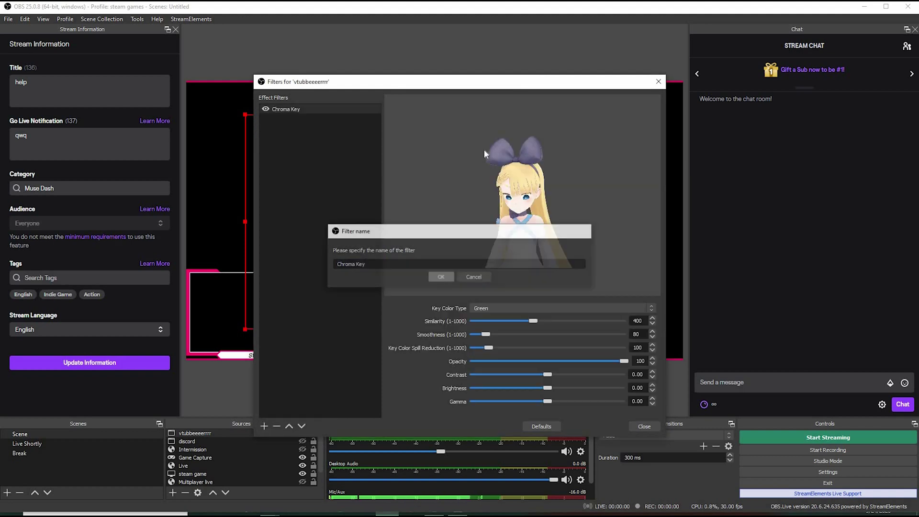
Step: Try the Blue, Magenta and Custom key colour types on the Chroma Key filter and return it to Green
{"action": "left_click", "coordinate": [498, 309]}
{"action": "left_click", "coordinate": [496, 322]}
{"action": "left_click", "coordinate": [497, 310]}
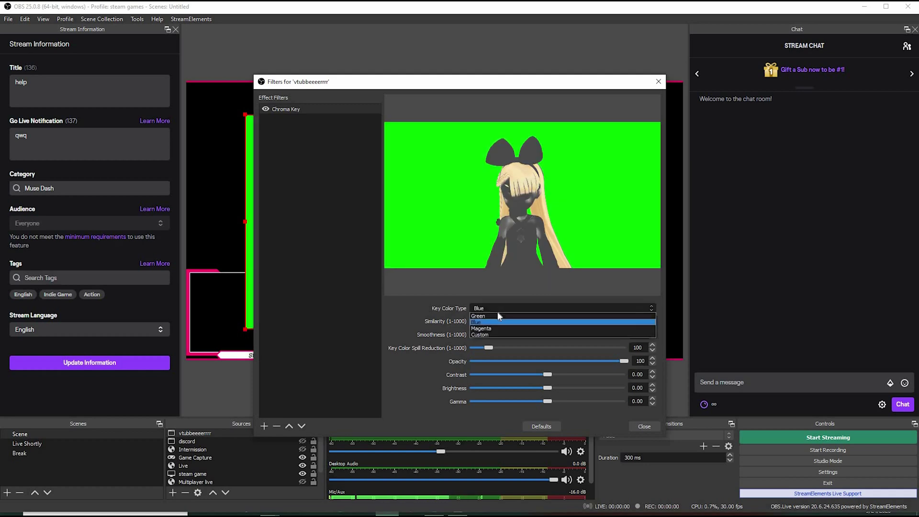
{"action": "left_click", "coordinate": [498, 328]}
{"action": "left_click", "coordinate": [498, 310]}
{"action": "left_click", "coordinate": [498, 334]}
{"action": "left_click", "coordinate": [497, 308]}
{"action": "left_click", "coordinate": [498, 316]}
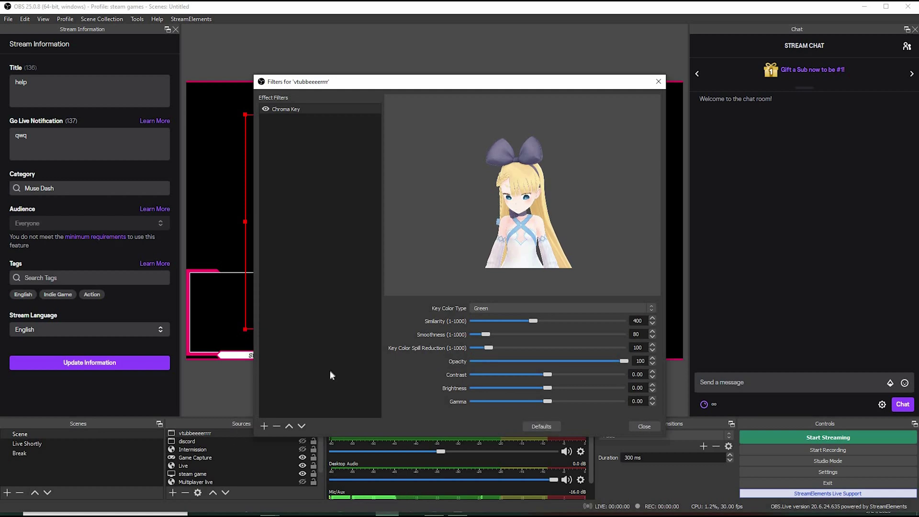
Step: Close the filters, and move and shrink the keyed Wakaru avatar to fit over the Stardere webcam frame
{"action": "left_click", "coordinate": [644, 427]}
{"action": "left_click_drag", "start_coordinate": [476, 244], "coordinate": [544, 195]}
{"action": "left_click_drag", "start_coordinate": [305, 301], "coordinate": [158, 320]}
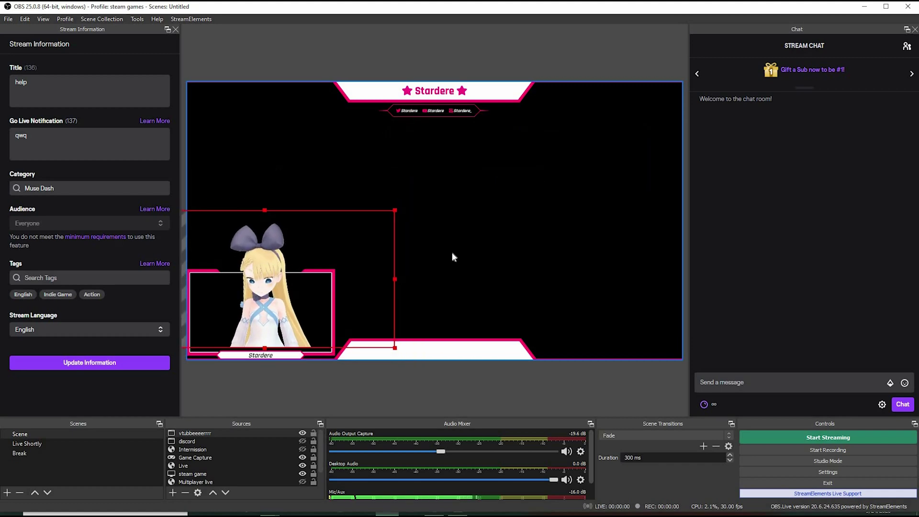
{"action": "left_click", "coordinate": [455, 245]}
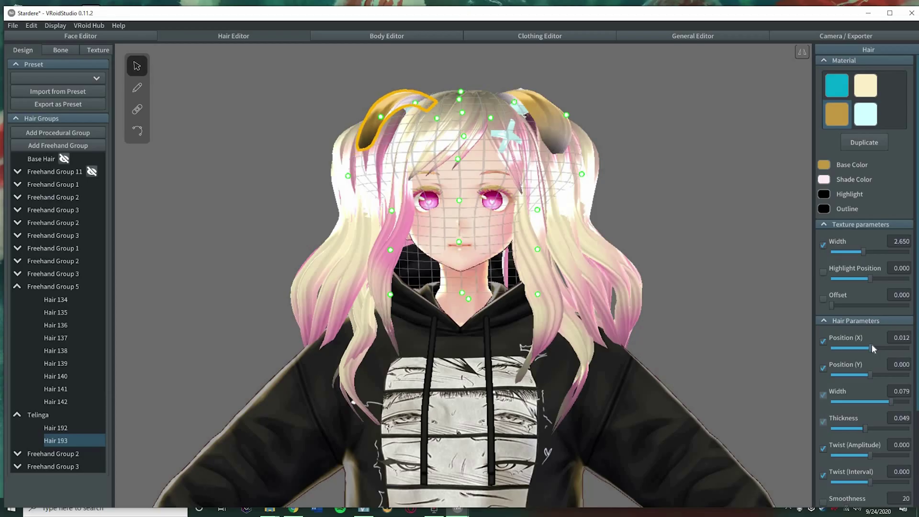
Step: In VRoid Studio's Hair Editor, shift the Hair 193 ear sideways by adjusting its Position (X)
{"action": "left_click_drag", "start_coordinate": [872, 344], "coordinate": [866, 346]}
{"action": "left_click", "coordinate": [696, 289]}
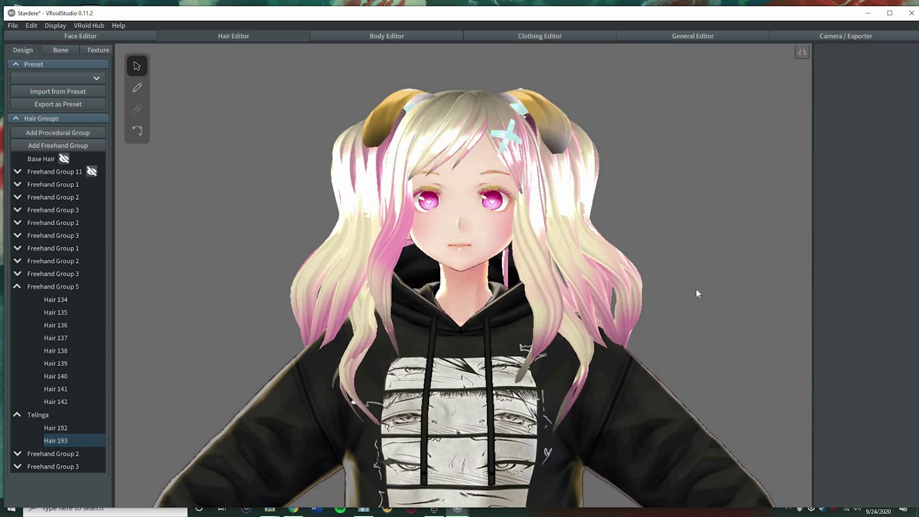
Step: Select the Hair 192 ear and set its Position (Y) to 0.087 and Position (X) to -0.050
{"action": "scroll", "coordinate": [642, 316], "scroll_direction": "down", "scroll_amount": 3}
{"action": "right_click_drag", "start_coordinate": [637, 366], "coordinate": [516, 204]}
{"action": "left_click", "coordinate": [516, 204]}
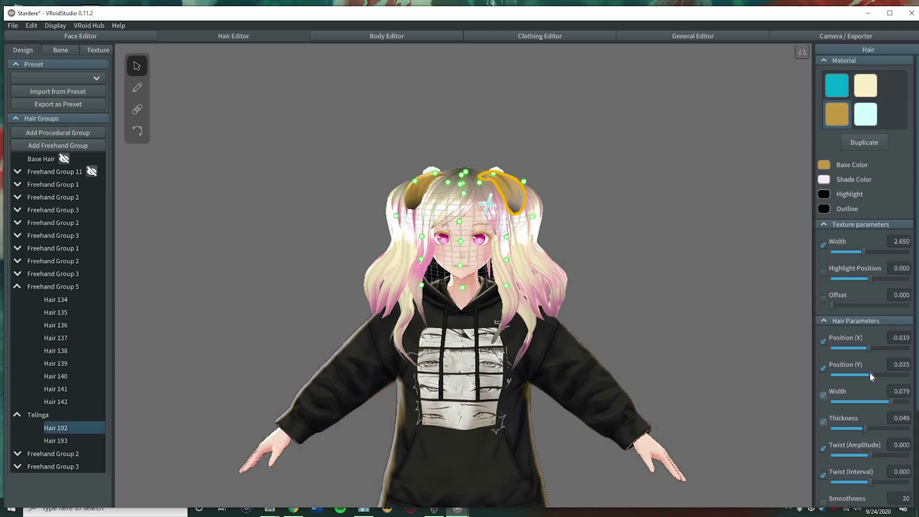
{"action": "left_click", "coordinate": [873, 373]}
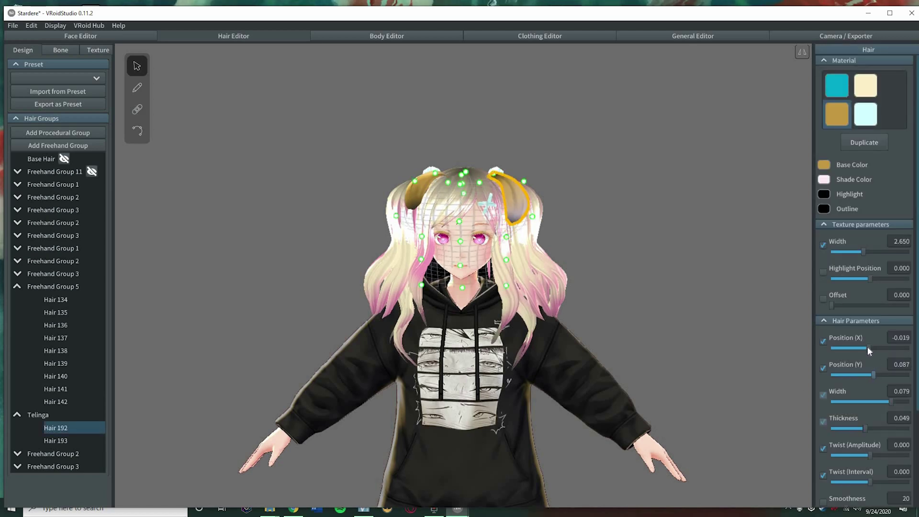
{"action": "left_click", "coordinate": [866, 347]}
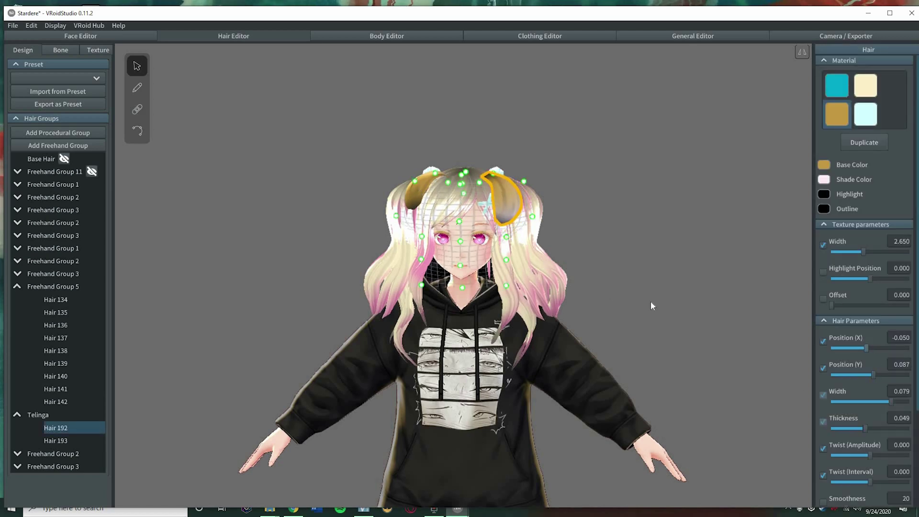
Step: Select the Hair 193 ear, set its Position (X) to 0.050 and Position (Y) to 0.087, and deselect it
{"action": "left_click", "coordinate": [417, 194]}
{"action": "left_click_drag", "start_coordinate": [870, 372], "coordinate": [874, 372]}
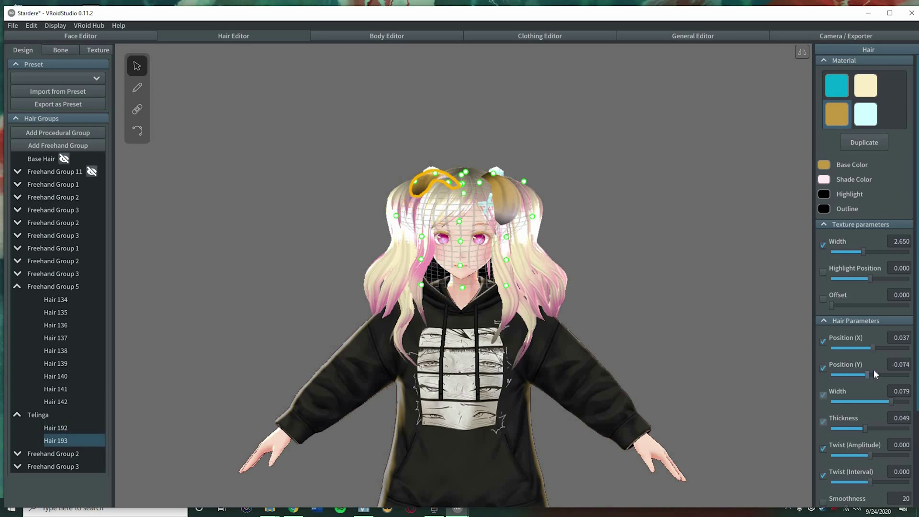
{"action": "left_click", "coordinate": [873, 373]}
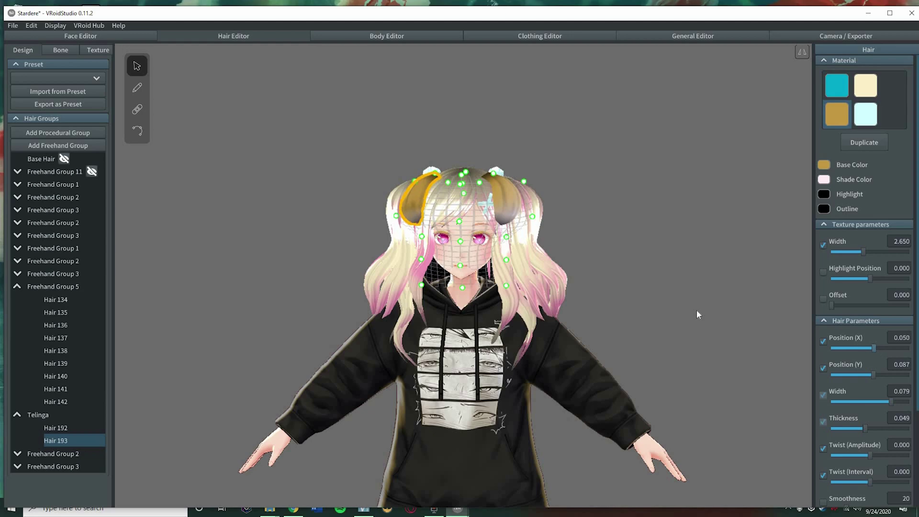
{"action": "left_click", "coordinate": [603, 314]}
Step: Inspect the avatar with its repositioned ears, and look over the Head parameters in the Body Editor
{"action": "right_click_drag", "start_coordinate": [595, 312], "coordinate": [479, 374]}
{"action": "scroll", "coordinate": [478, 374], "scroll_direction": "down", "scroll_amount": 1}
{"action": "scroll", "coordinate": [478, 377], "scroll_direction": "down", "scroll_amount": 5}
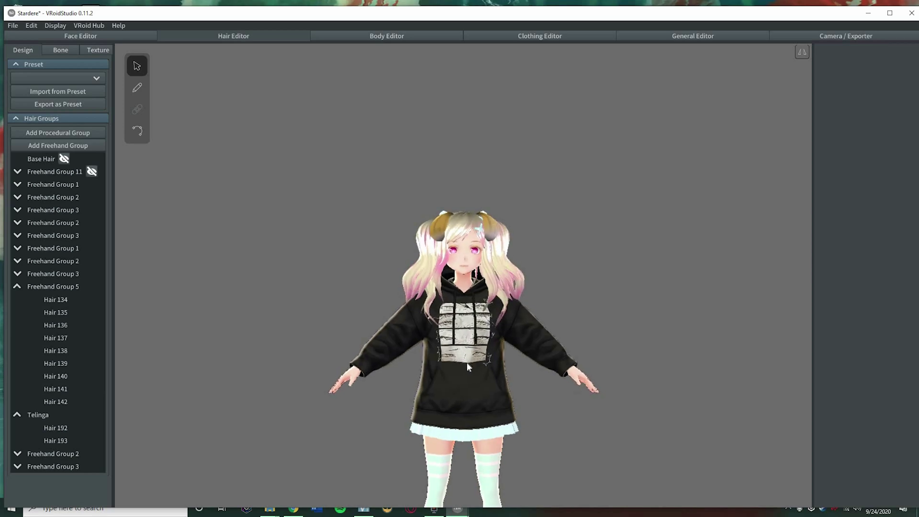
{"action": "scroll", "coordinate": [470, 358], "scroll_direction": "up", "scroll_amount": 8}
{"action": "scroll", "coordinate": [474, 355], "scroll_direction": "up", "scroll_amount": 3}
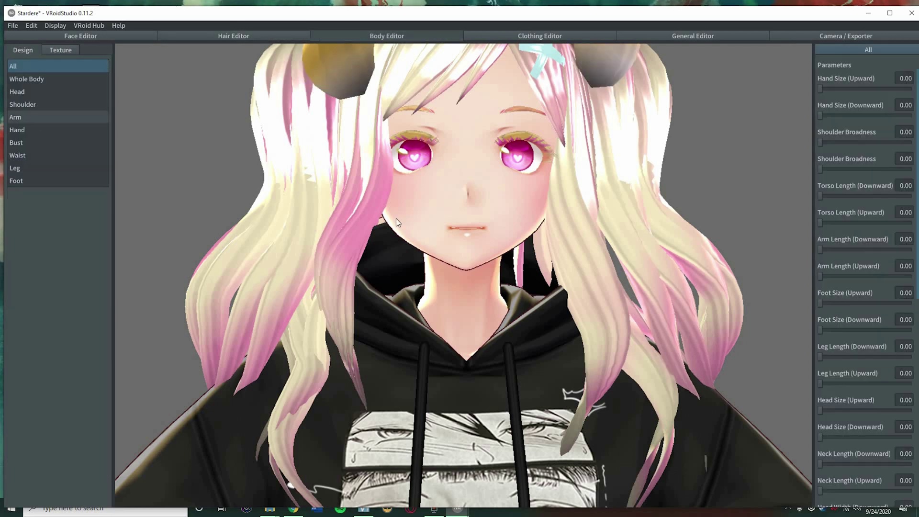
{"action": "left_click", "coordinate": [50, 93]}
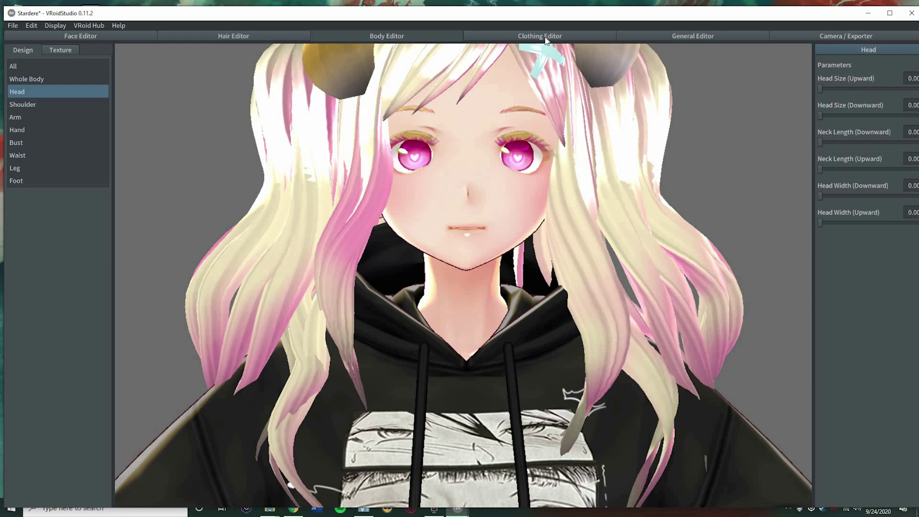
Step: Open the clothing textures, try loose #804040 brush strokes across the front of the Hooded Sweatsuit, and undo them
{"action": "left_click", "coordinate": [587, 37]}
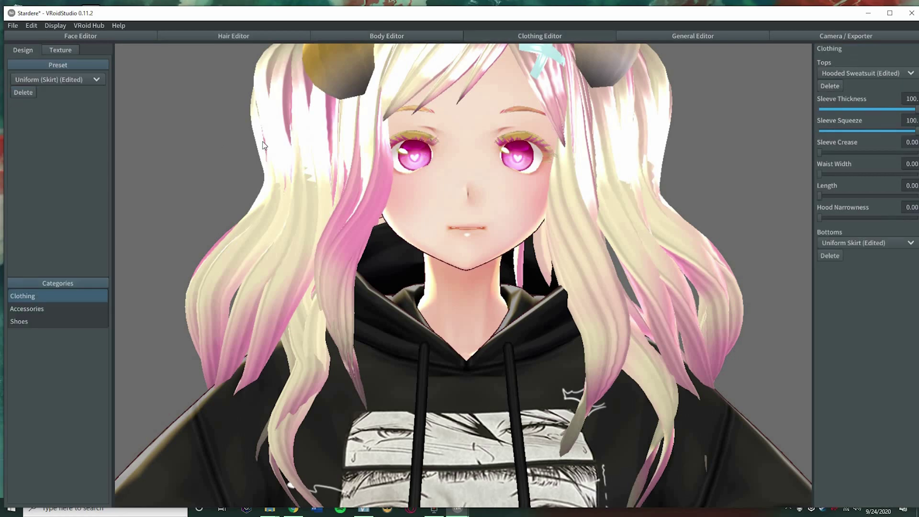
{"action": "left_click", "coordinate": [59, 50]}
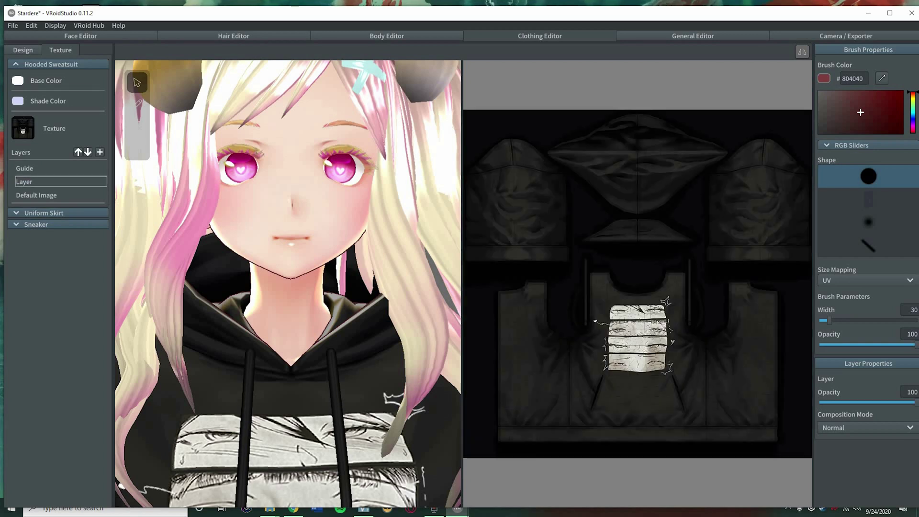
{"action": "mouse_move", "coordinate": [226, 283]}
{"action": "left_mouse_down"}
{"action": "mouse_move", "coordinate": [252, 297]}
{"action": "mouse_move", "coordinate": [290, 297]}
{"action": "mouse_move", "coordinate": [296, 307]}
{"action": "mouse_move", "coordinate": [335, 307]}
{"action": "left_mouse_up"}
{"action": "mouse_move", "coordinate": [307, 364]}
{"action": "left_mouse_down"}
{"action": "mouse_move", "coordinate": [230, 422]}
{"action": "mouse_move", "coordinate": [206, 460]}
{"action": "left_mouse_up"}
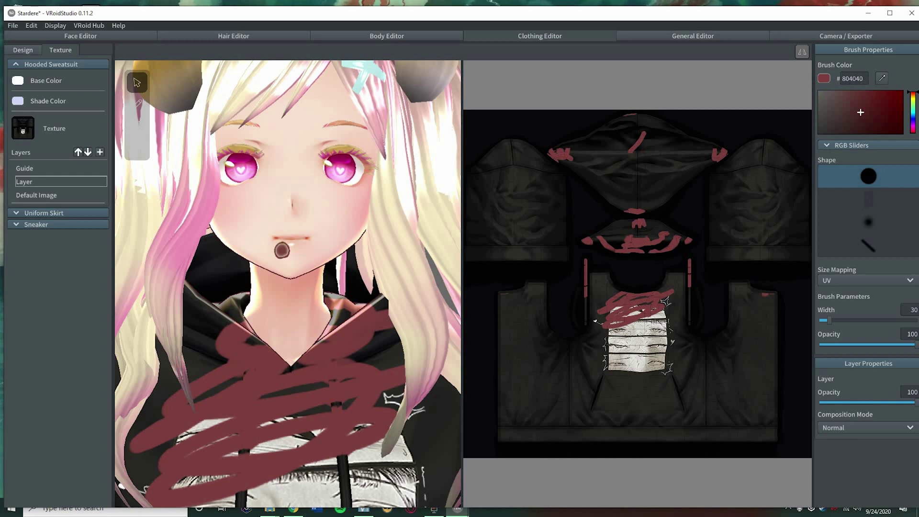
{"action": "key", "text": "ctrl+z"}
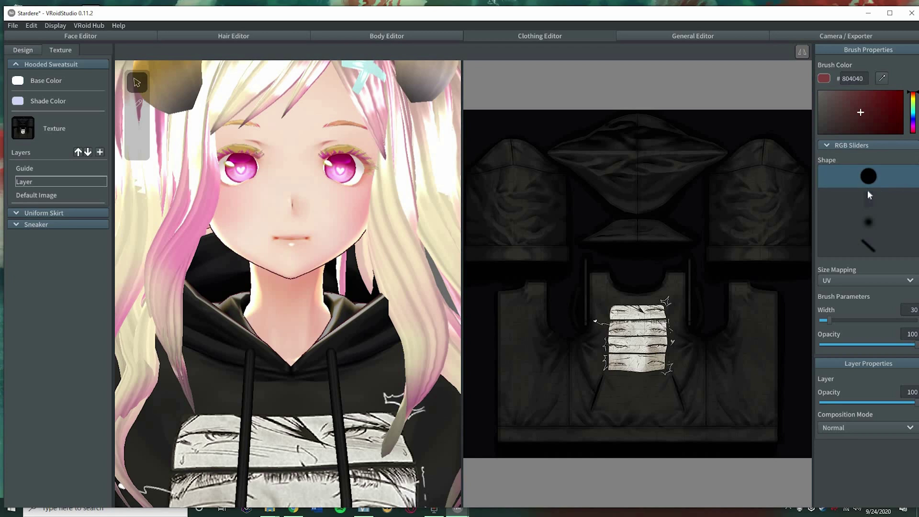
Step: Set the brush to black (000000) with width 23, and expand the Uniform Skirt and Sneaker texture sections
{"action": "left_click", "coordinate": [903, 133]}
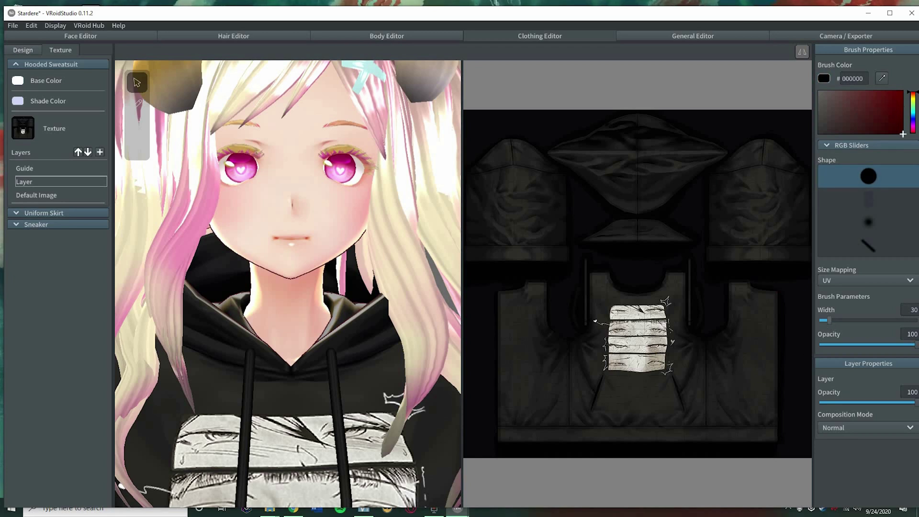
{"action": "left_click", "coordinate": [44, 213]}
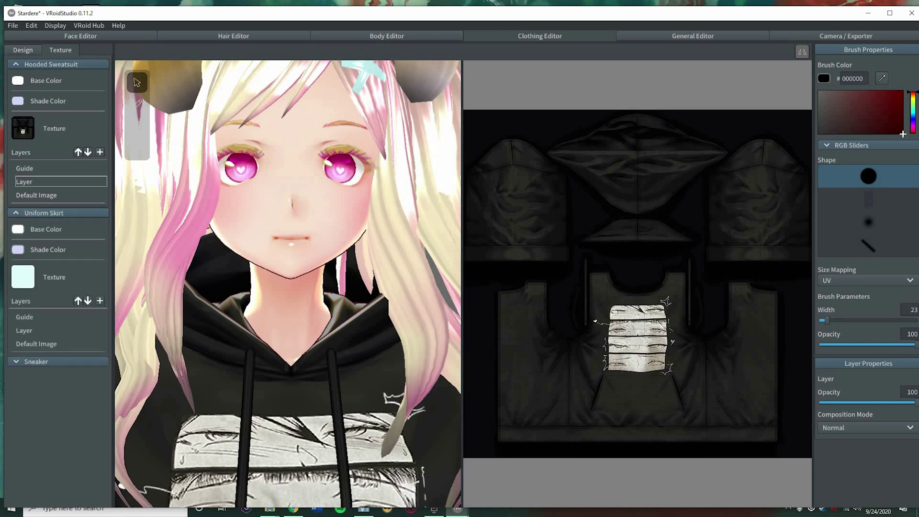
{"action": "left_click", "coordinate": [69, 360]}
Step: Try painting a small black heart on the Hooded Sweatsuit's printed front, and undo the strokes
{"action": "scroll", "coordinate": [288, 283], "scroll_direction": "up", "scroll_amount": 5}
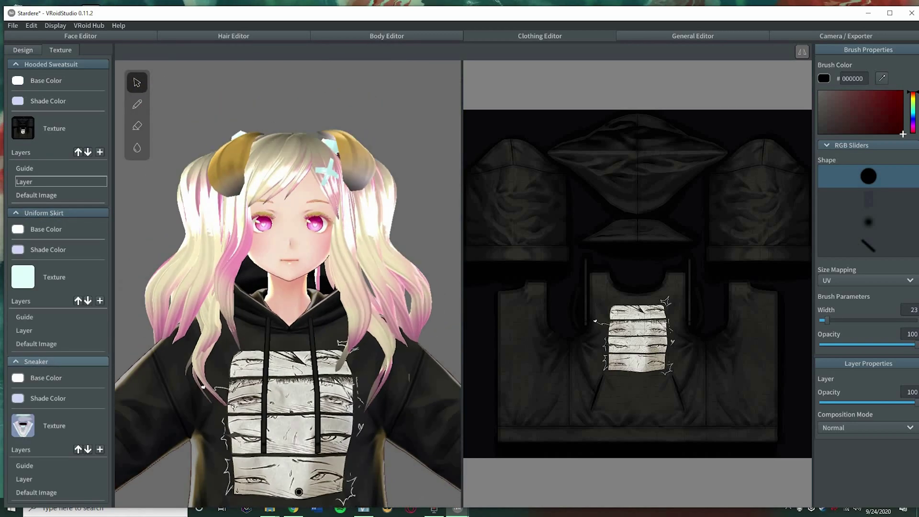
{"action": "left_click", "coordinate": [298, 437]}
{"action": "mouse_move", "coordinate": [274, 455]}
{"action": "left_mouse_down"}
{"action": "mouse_move", "coordinate": [304, 448]}
{"action": "mouse_move", "coordinate": [338, 414]}
{"action": "mouse_move", "coordinate": [274, 457]}
{"action": "mouse_move", "coordinate": [290, 485]}
{"action": "mouse_move", "coordinate": [297, 447]}
{"action": "left_mouse_up"}
{"action": "key", "text": "ctrl+z"}
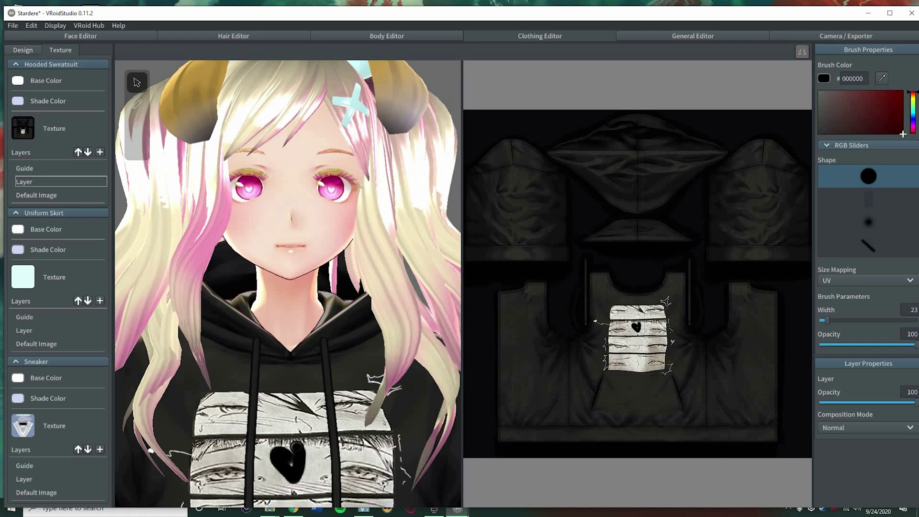
{"action": "key", "text": "ctrl+z"}
{"action": "scroll", "coordinate": [187, 148], "scroll_direction": "down", "scroll_amount": 6}
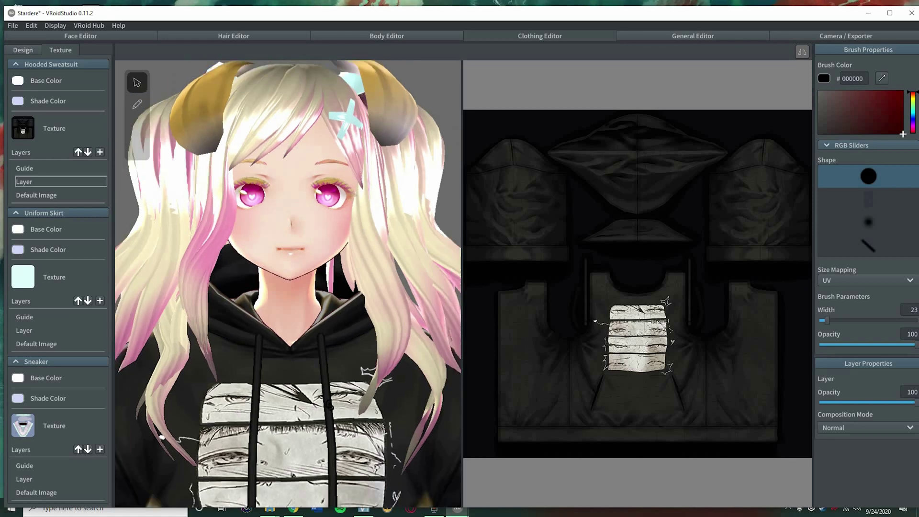